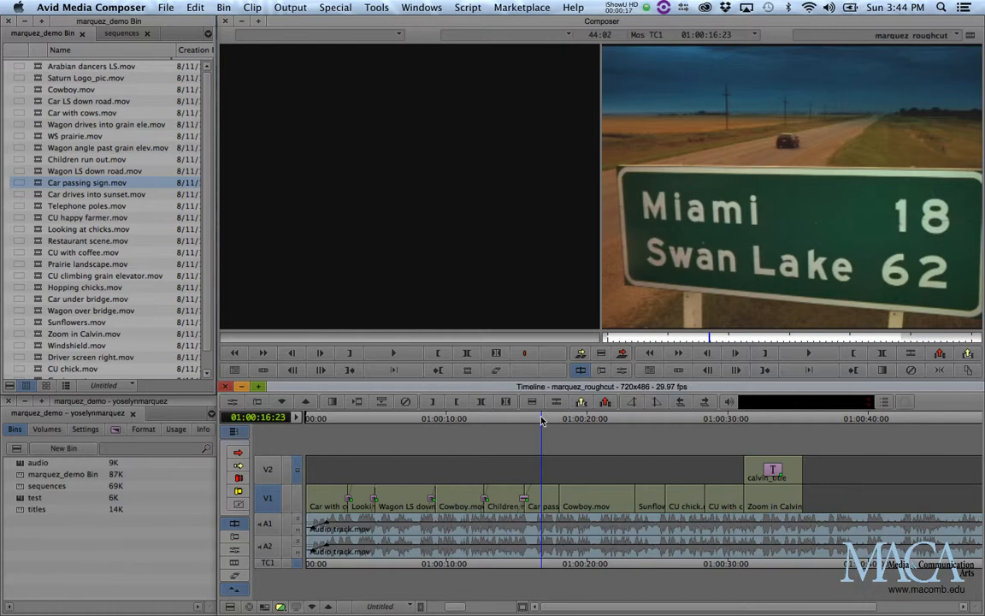
Load Car passing sign.mov as the source clip and remove the transition between the Children and Car passing sign clips on V1.
mouse_move(537, 417)
mouse_down()
mouse_move(573, 425)
mouse_move(550, 430)
mouse_up()
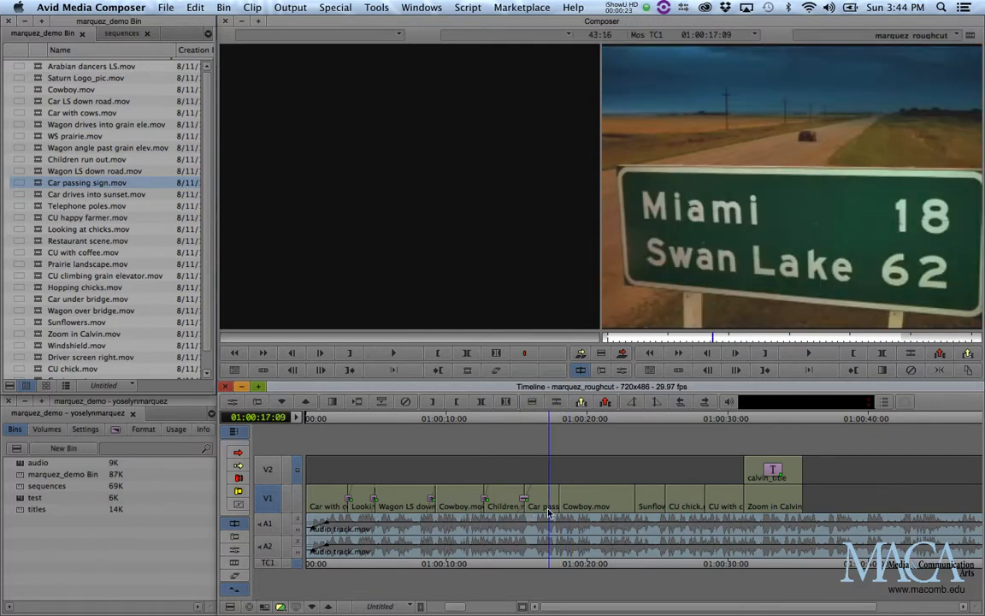
double_click(37, 189)
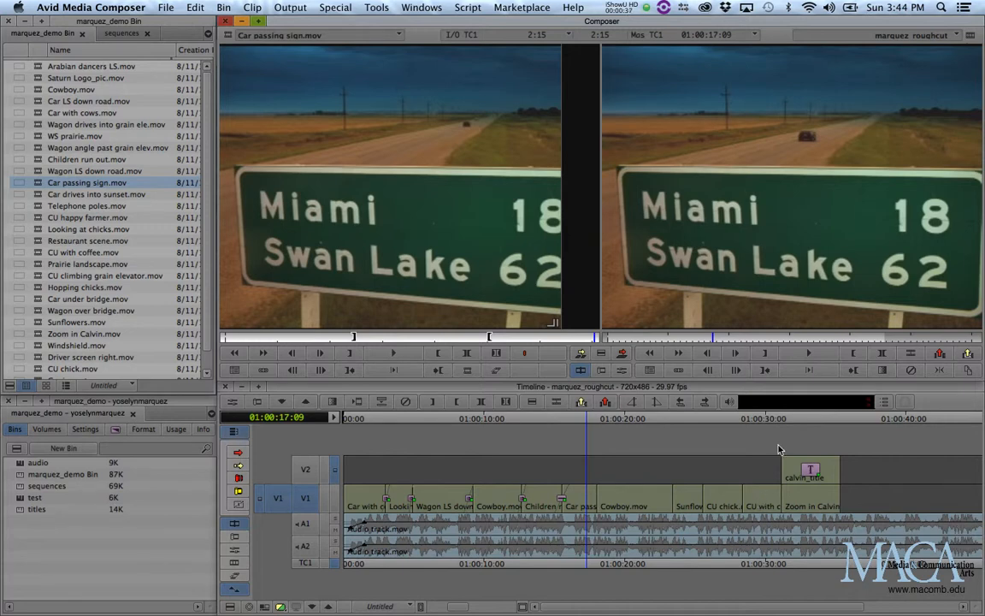
drag(611, 432, 562, 430)
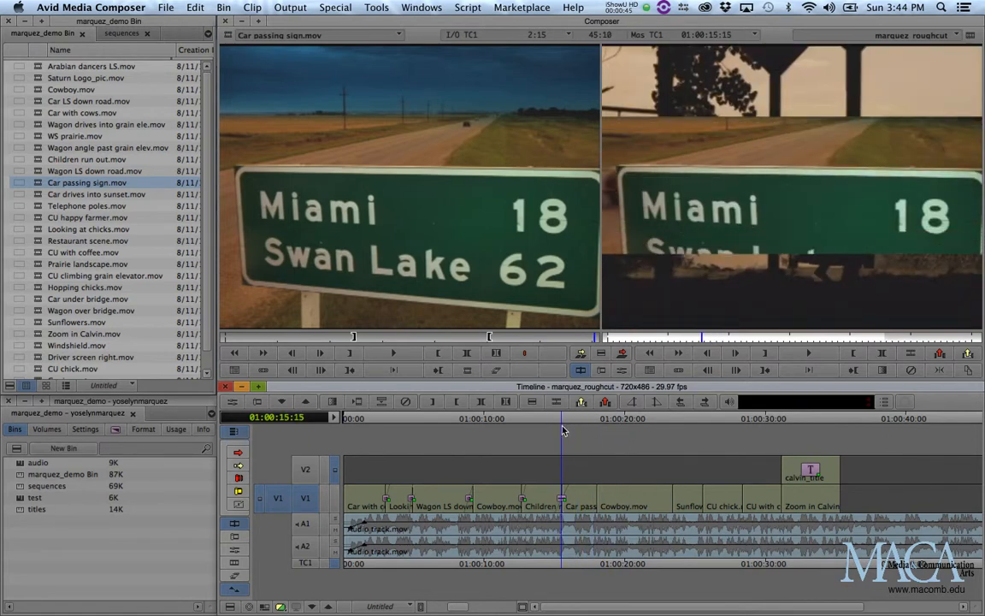
click(405, 401)
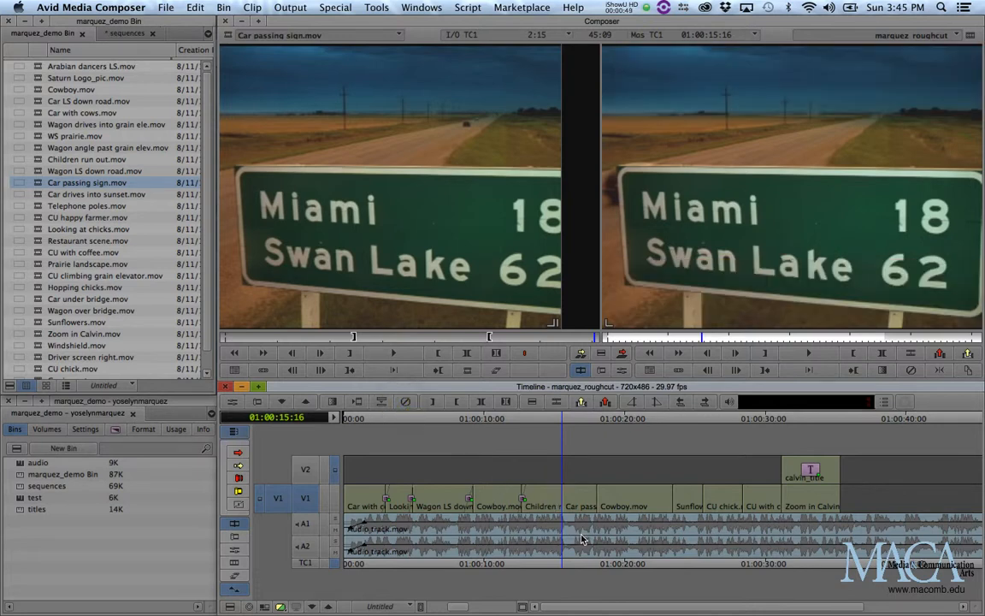
Apply the Vert Open edge wipe to the cut between the Children and Car passing sign clips and park the playhead on it.
click(157, 403)
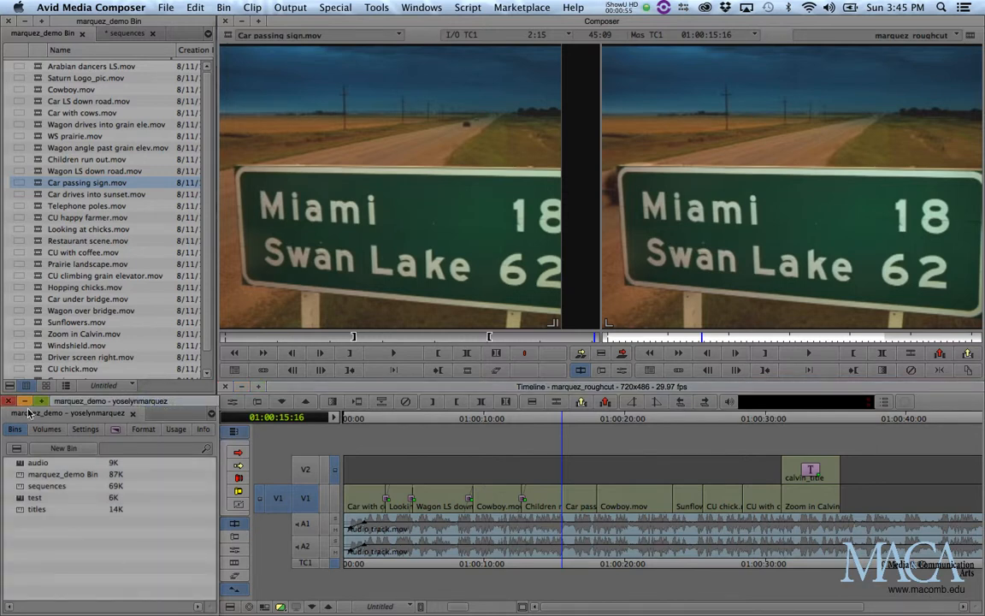
click(117, 434)
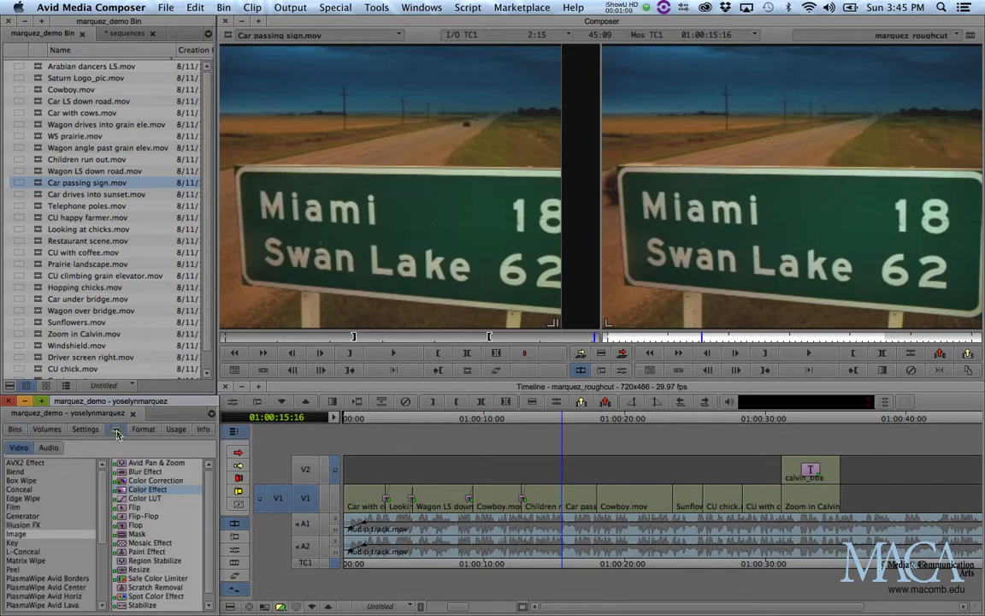
click(19, 481)
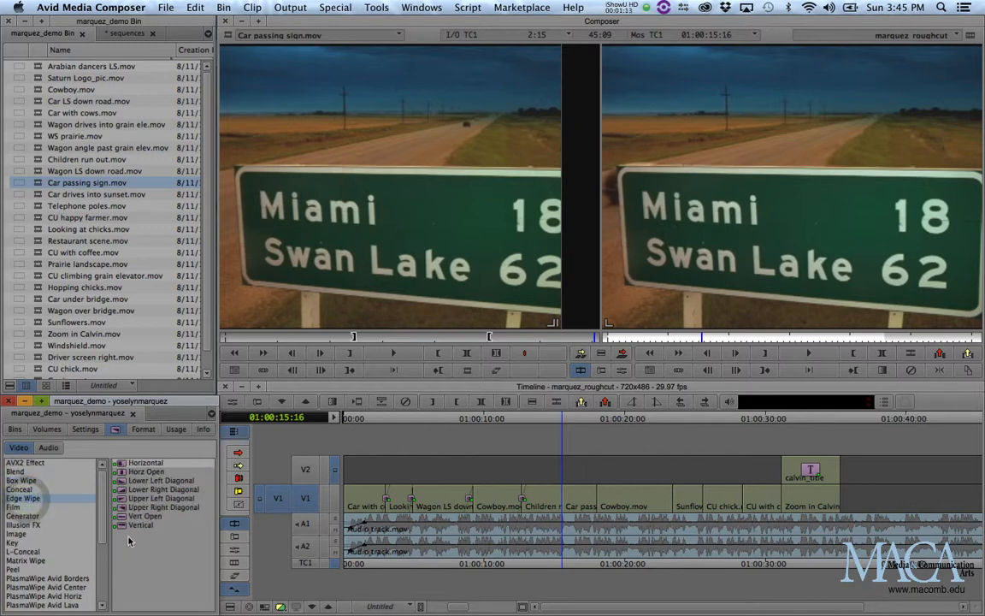
click(23, 498)
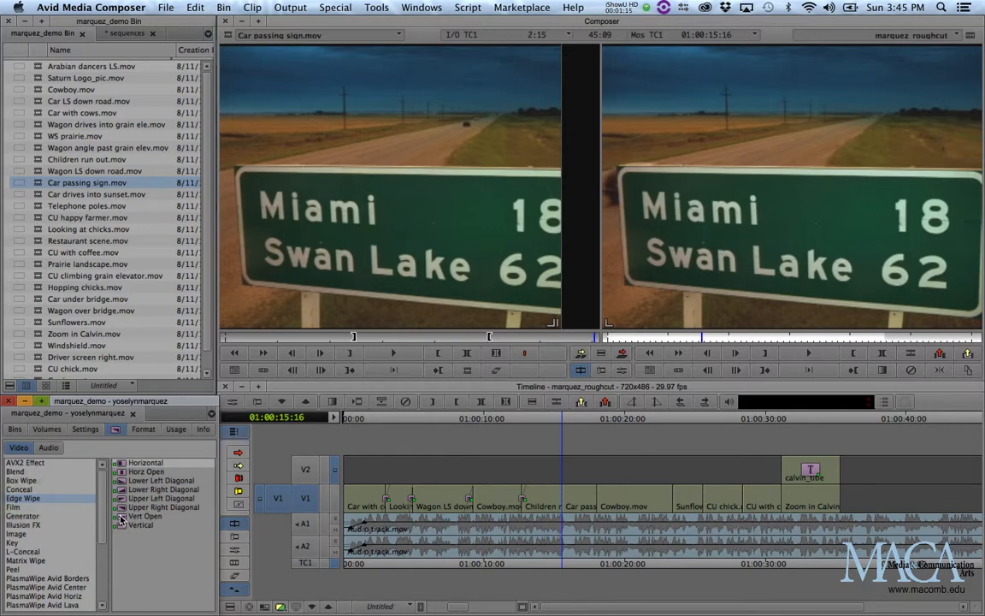
drag(121, 519, 561, 496)
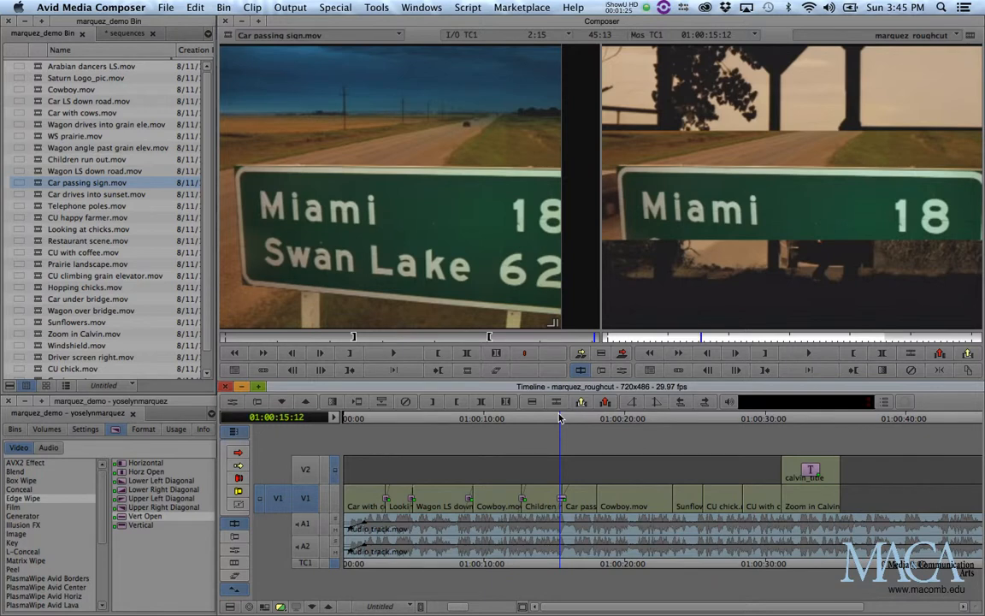
mouse_move(558, 418)
mouse_down()
mouse_move(578, 421)
mouse_move(534, 419)
mouse_move(575, 420)
mouse_move(562, 425)
mouse_up()
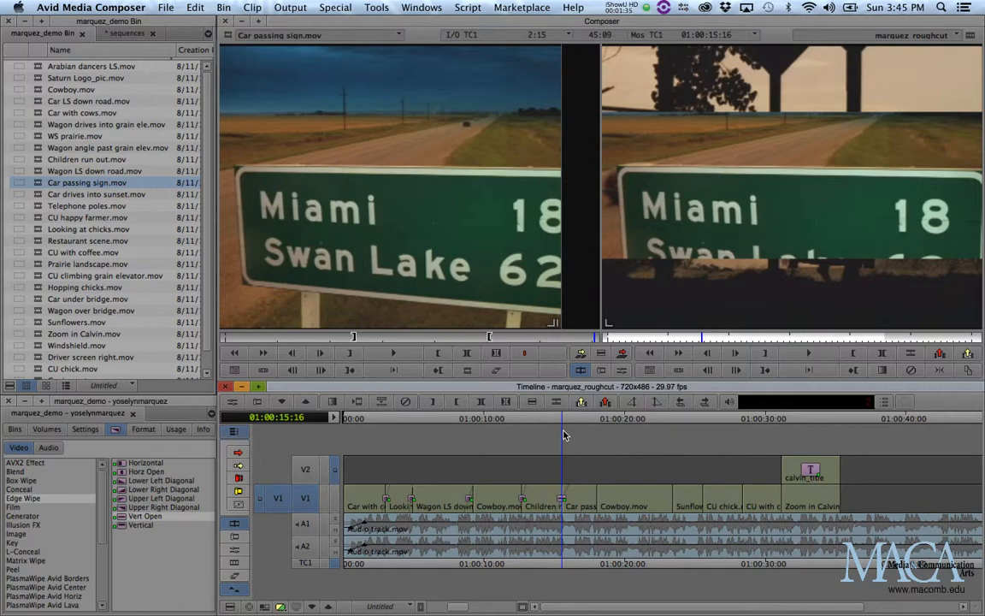
key(alt+super+equal)
key(alt+super+equal)
key(alt+super+equal)
key(alt+super+equal)
key(alt+super+equal)
key(alt+super+equal)
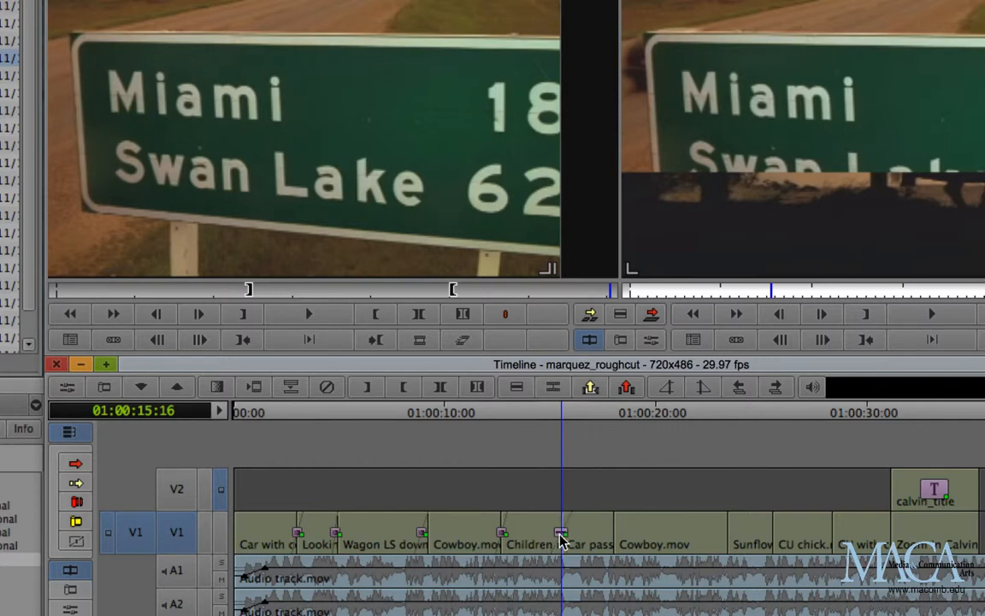
right_click(563, 539)
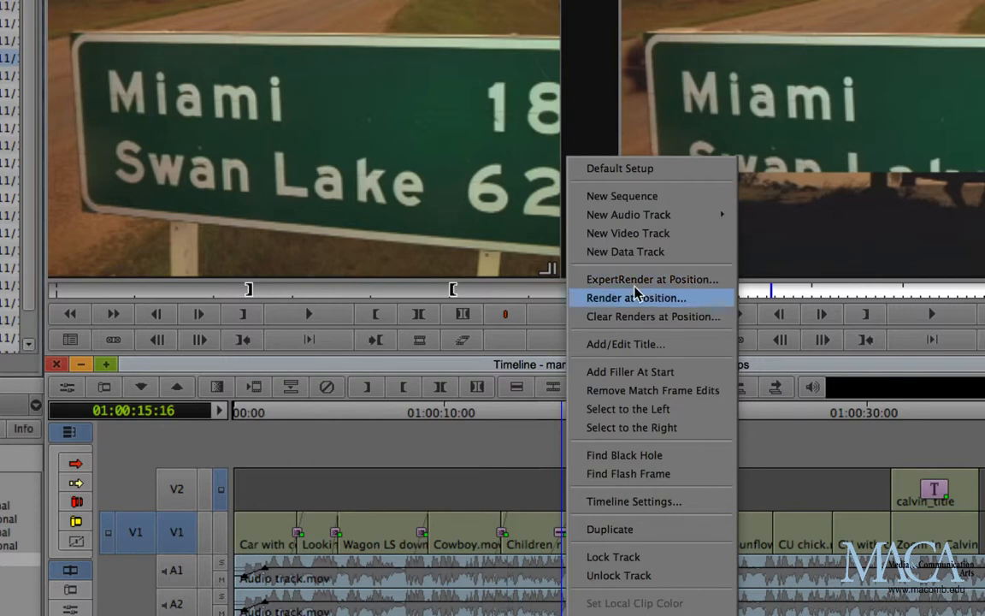
click(547, 530)
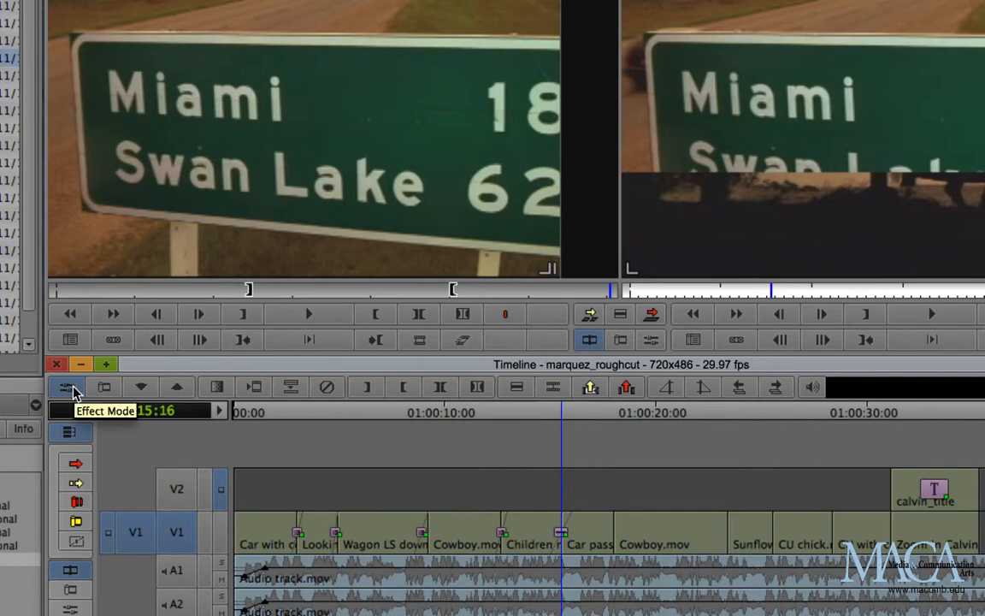
key(alt+super+minus)
key(alt+super+minus)
key(alt+super+minus)
key(alt+super+minus)
key(alt+super+minus)
key(alt+super+minus)
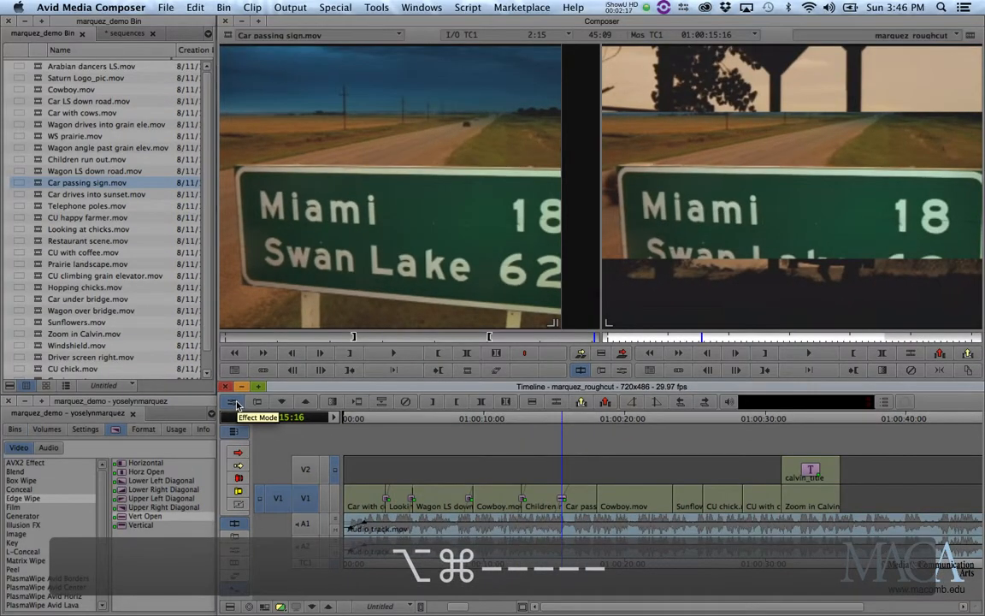
Open the Vert Open transition in Effect Mode and scrub from its start to its end to examine the foreground level.
click(234, 403)
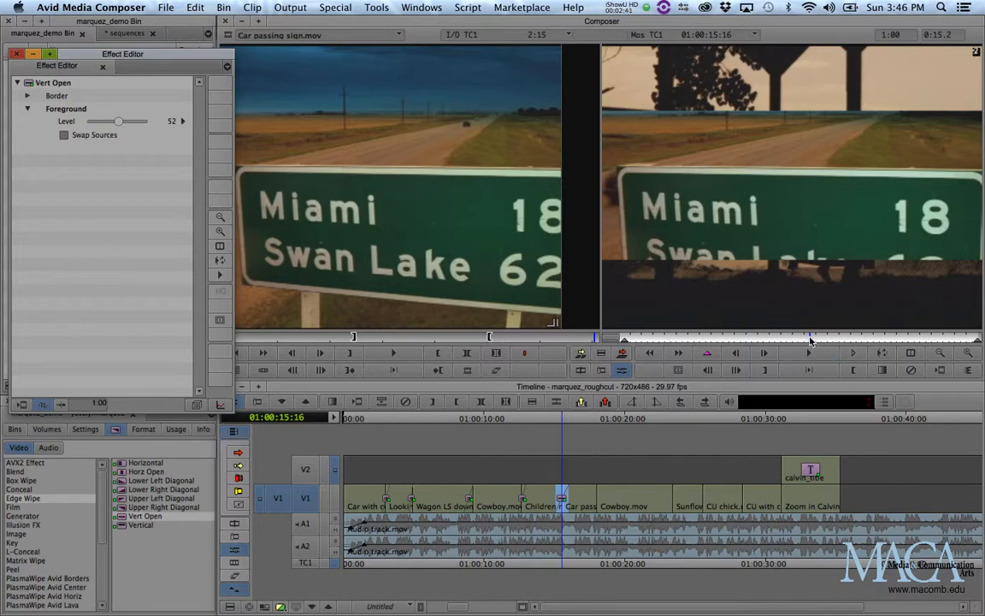
drag(810, 340, 633, 341)
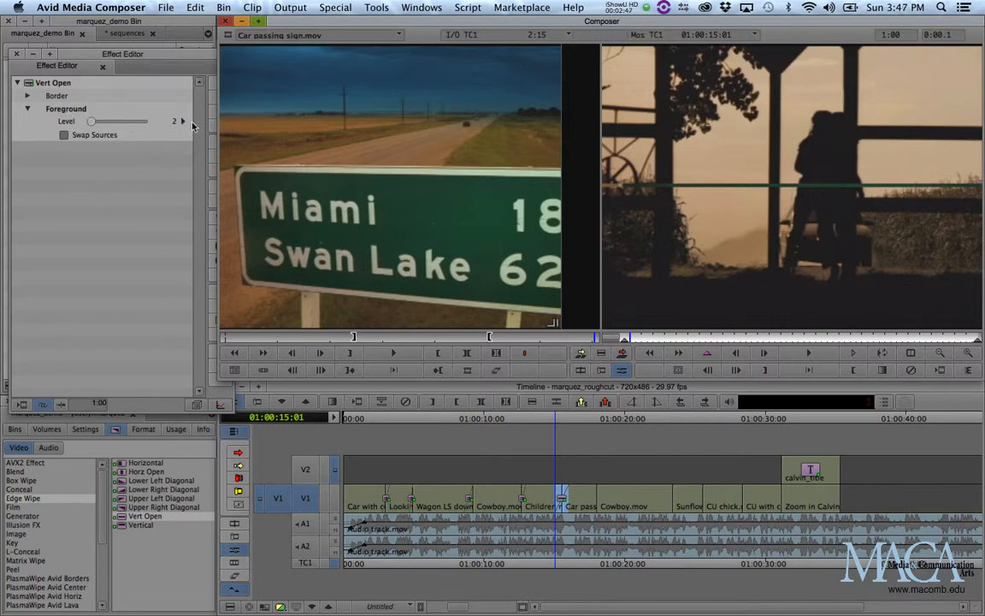
click(808, 341)
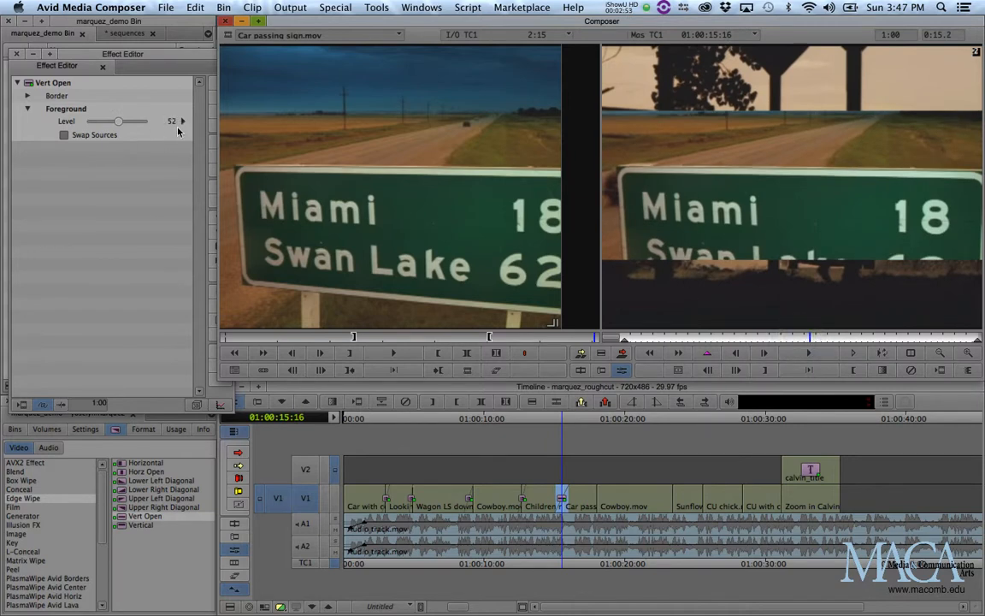
click(838, 340)
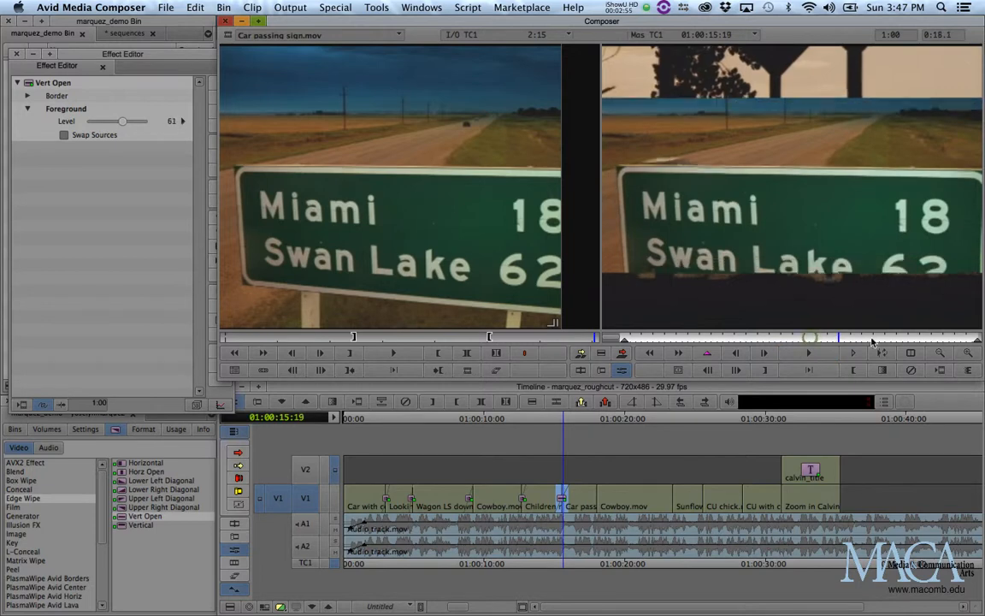
drag(872, 341, 975, 340)
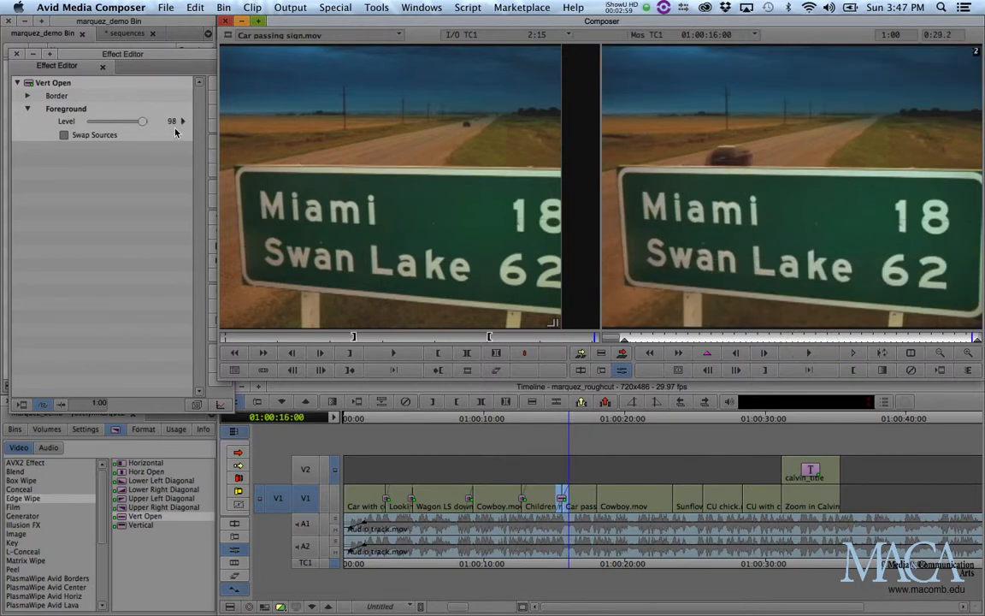
Try a duration of 10 frames for the Vert Open transition, previewing it in the timeline, and undo the change.
click(94, 402)
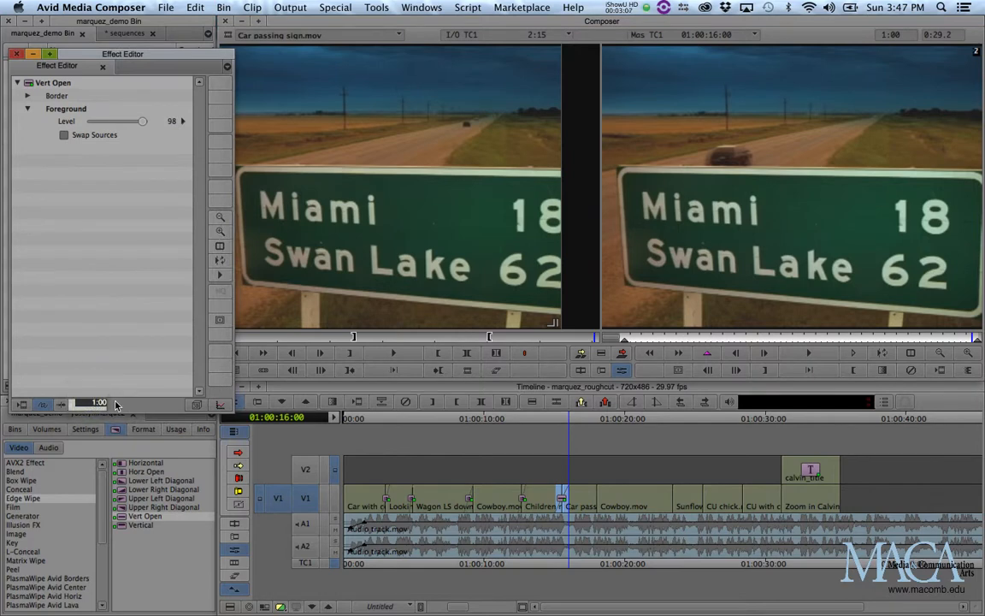
text(10)
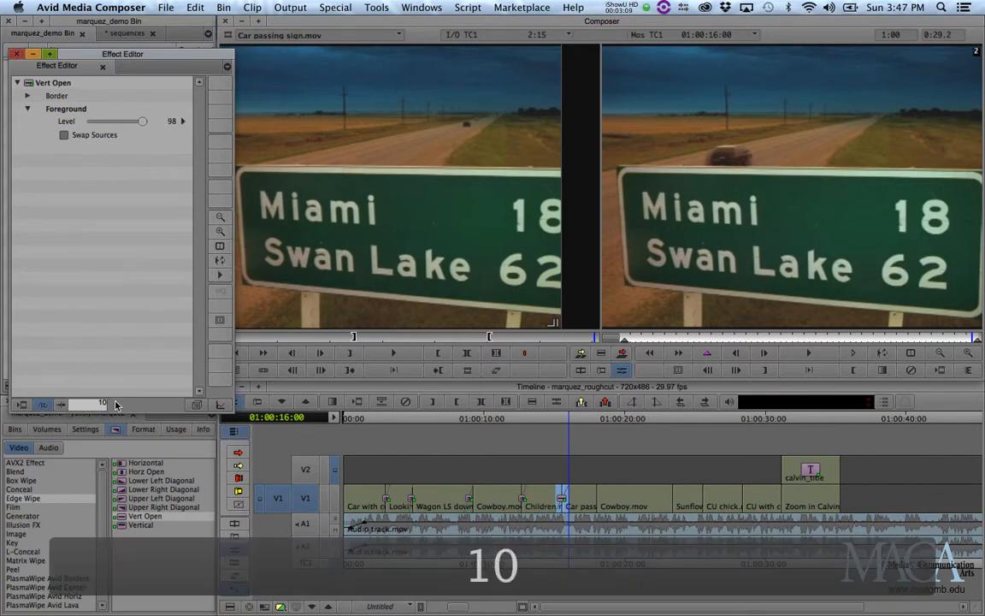
key(Return)
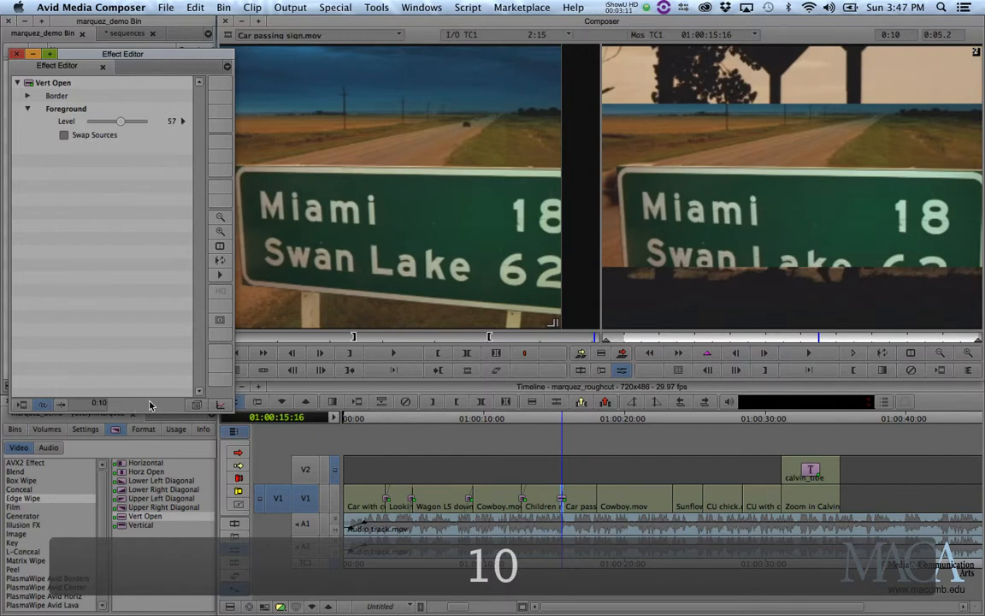
click(558, 419)
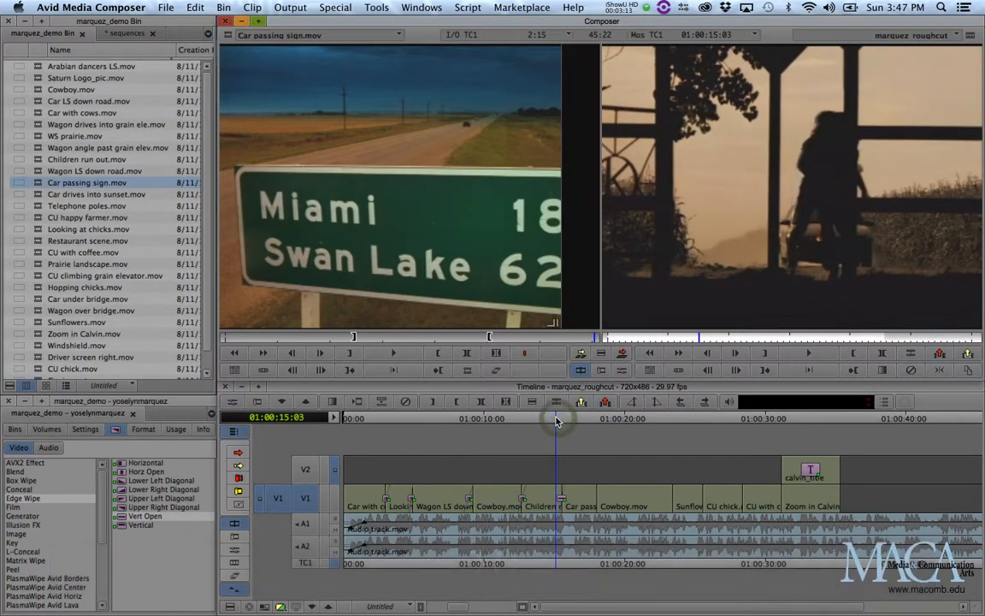
key(space)
click(558, 419)
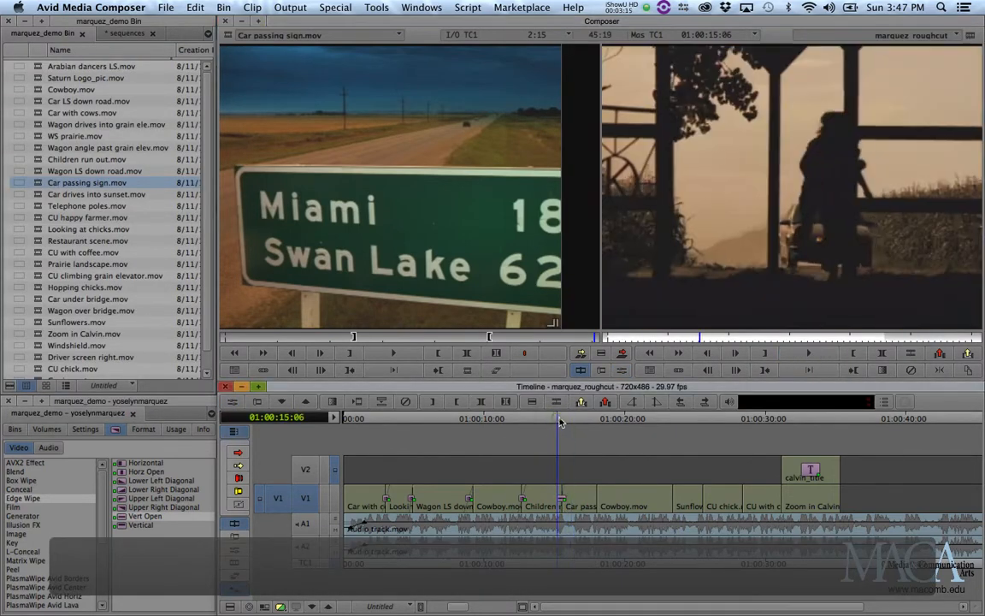
key(super+z)
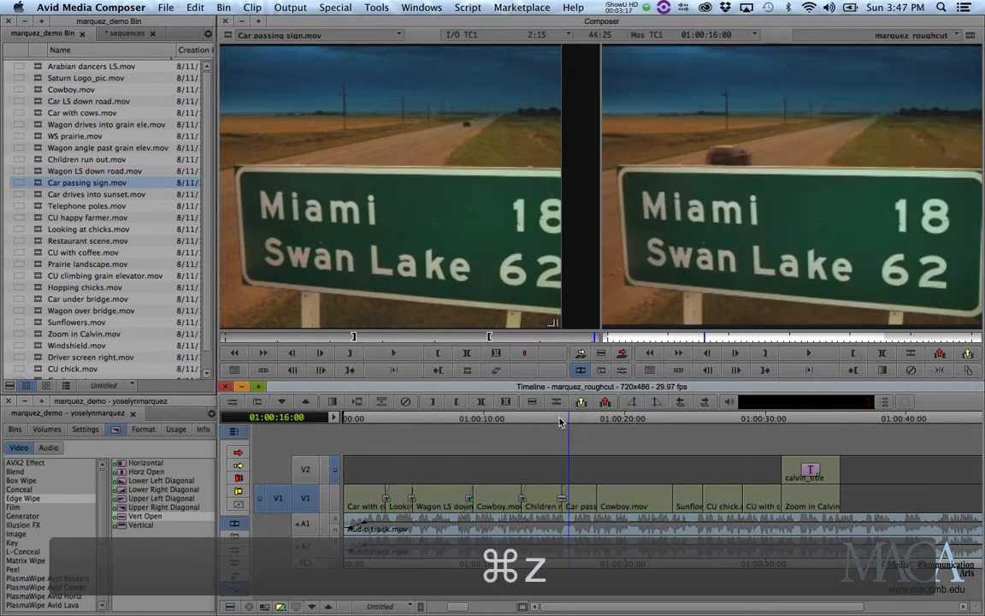
Park the playhead back on the Vert Open transition and reopen it in Effect Mode to review its settings.
drag(565, 423, 572, 423)
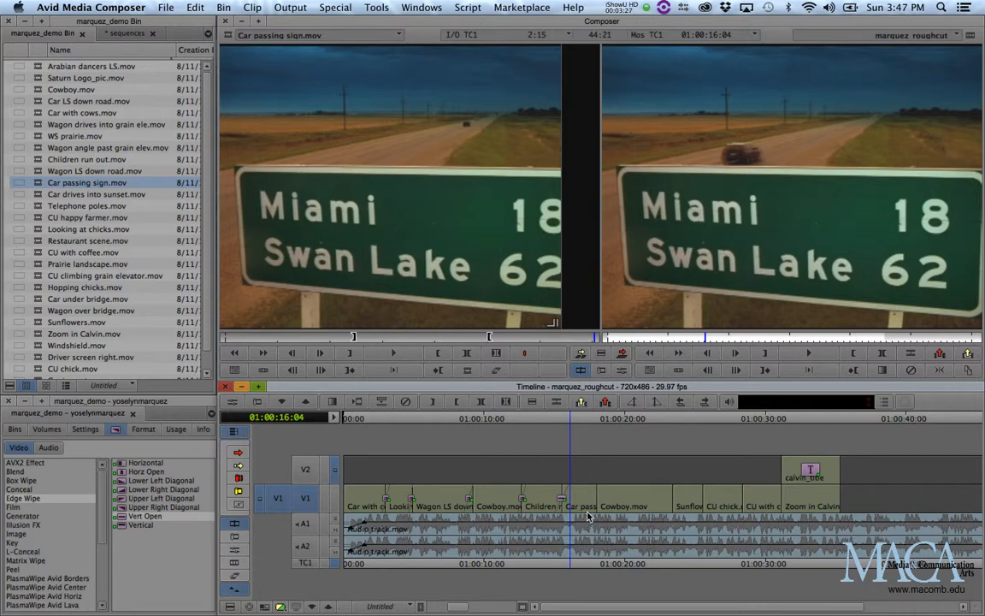
click(565, 419)
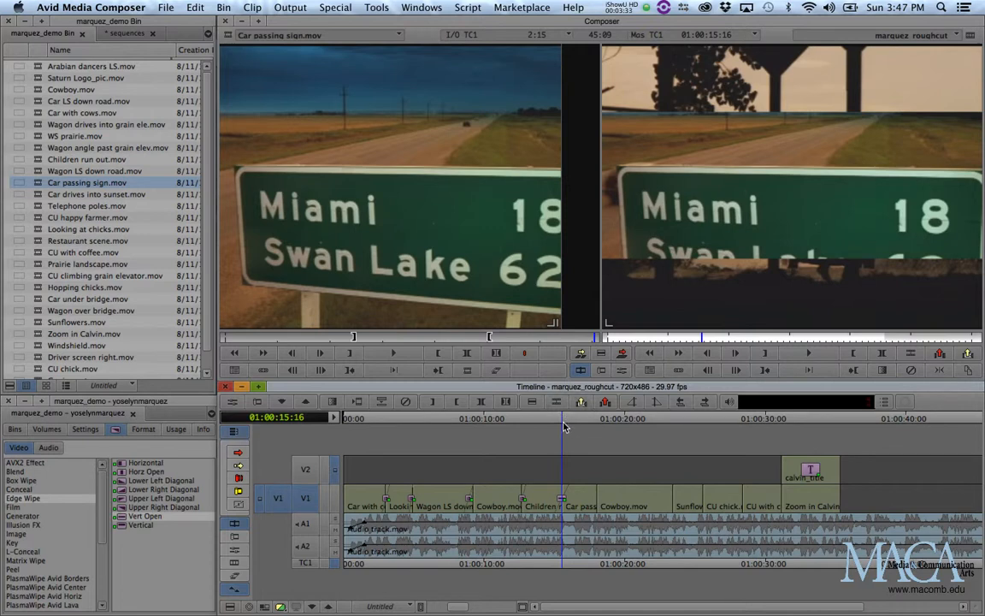
click(232, 404)
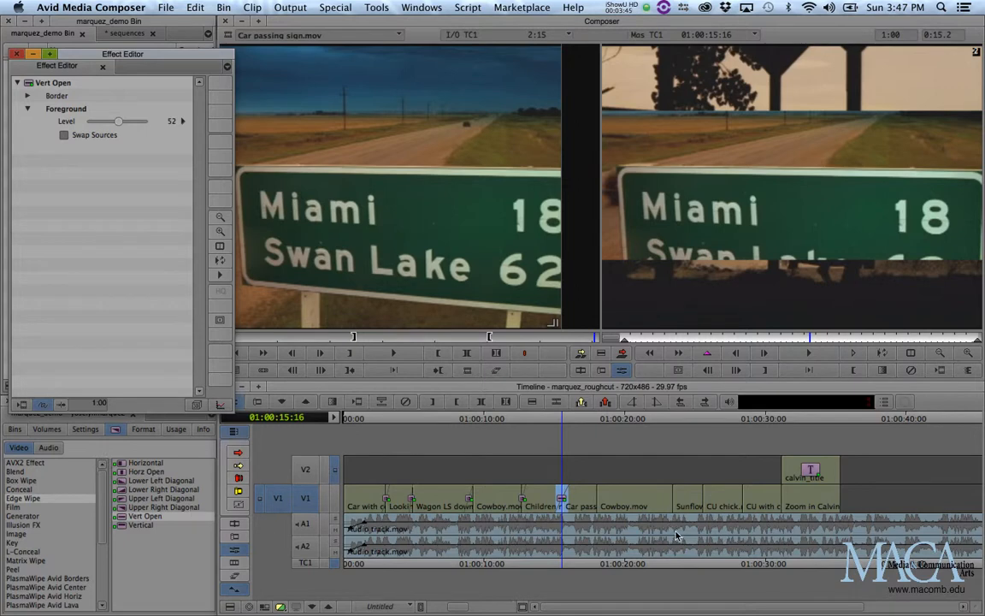
Apply the Resize image effect to the Cowboy.mov clip that follows the Car passing sign clip on V1.
click(616, 423)
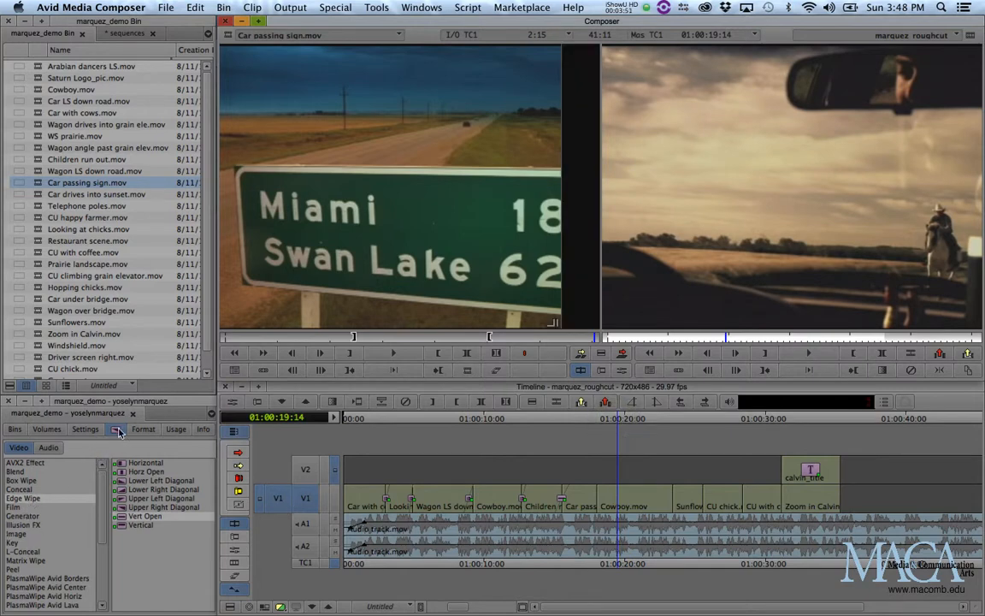
click(24, 534)
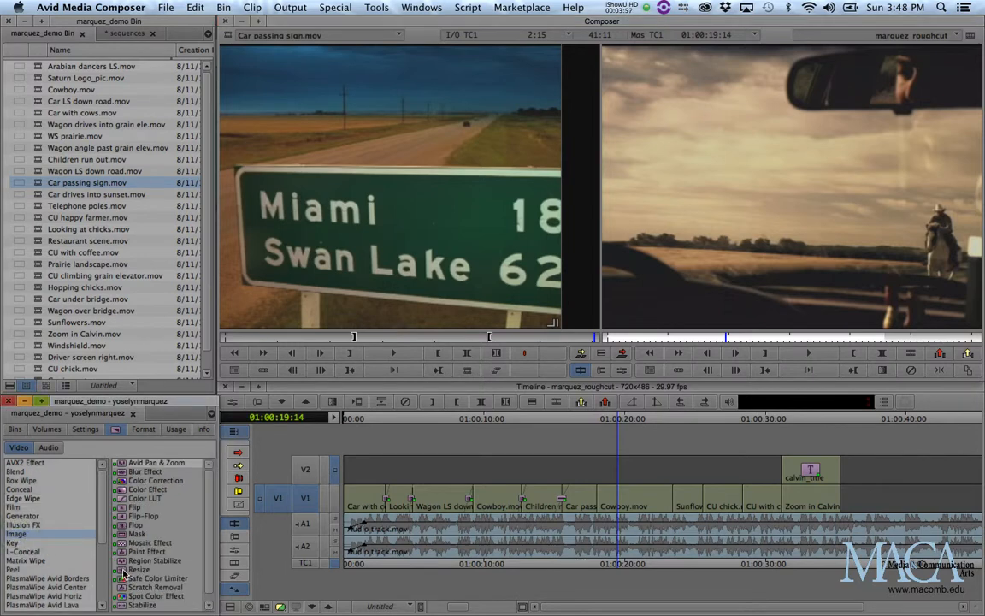
drag(122, 569, 620, 516)
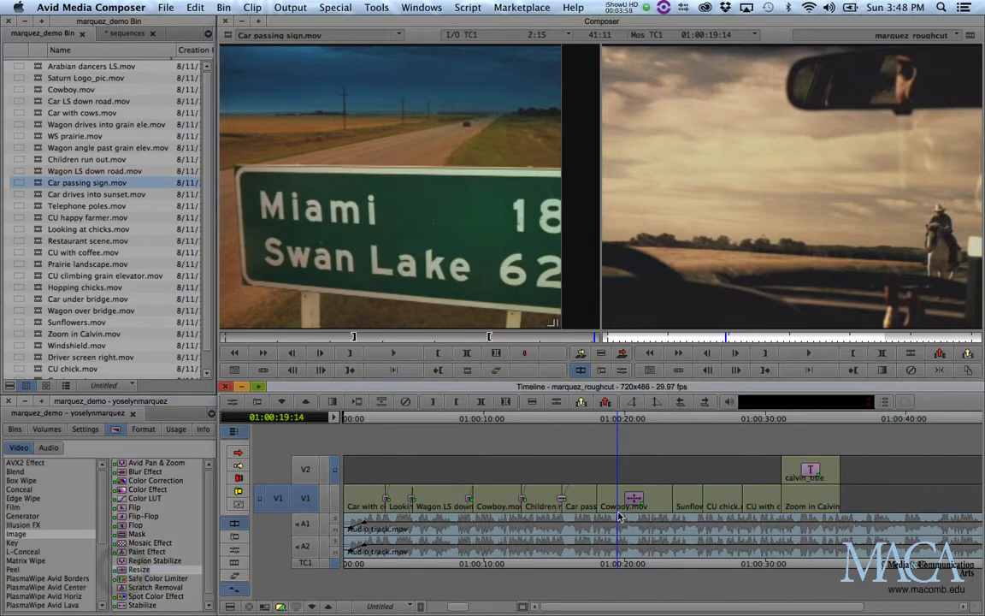
Open the Cowboy.mov clip's Resize effect in Effect Mode and place a keyframe at the start of the effect.
click(639, 420)
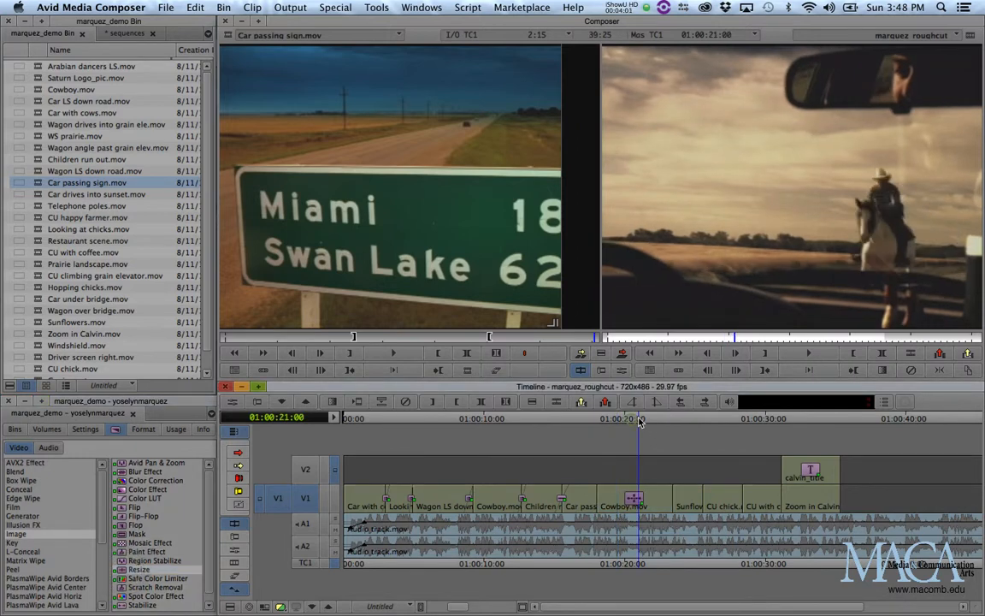
drag(639, 421, 633, 423)
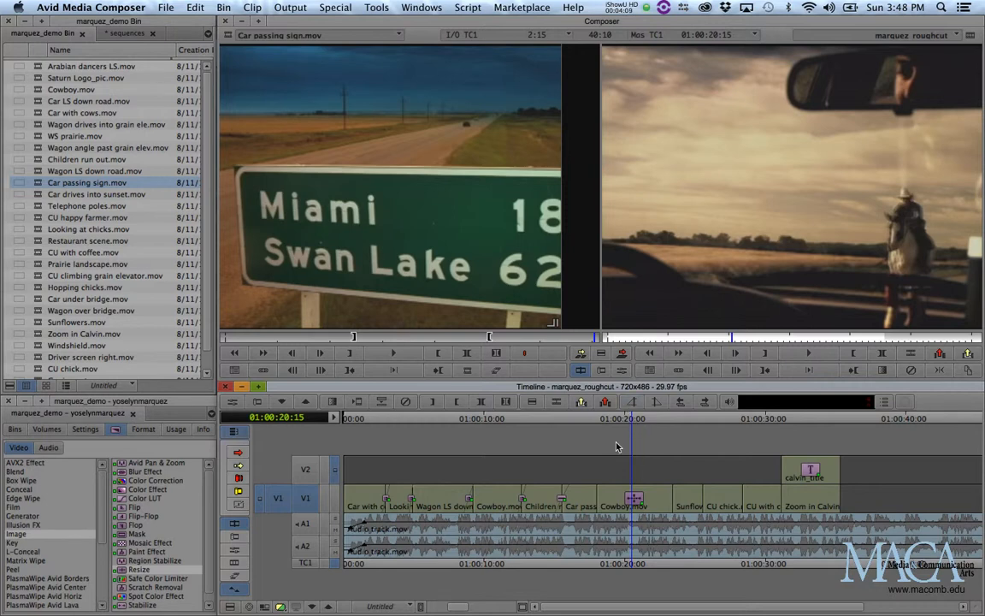
click(229, 402)
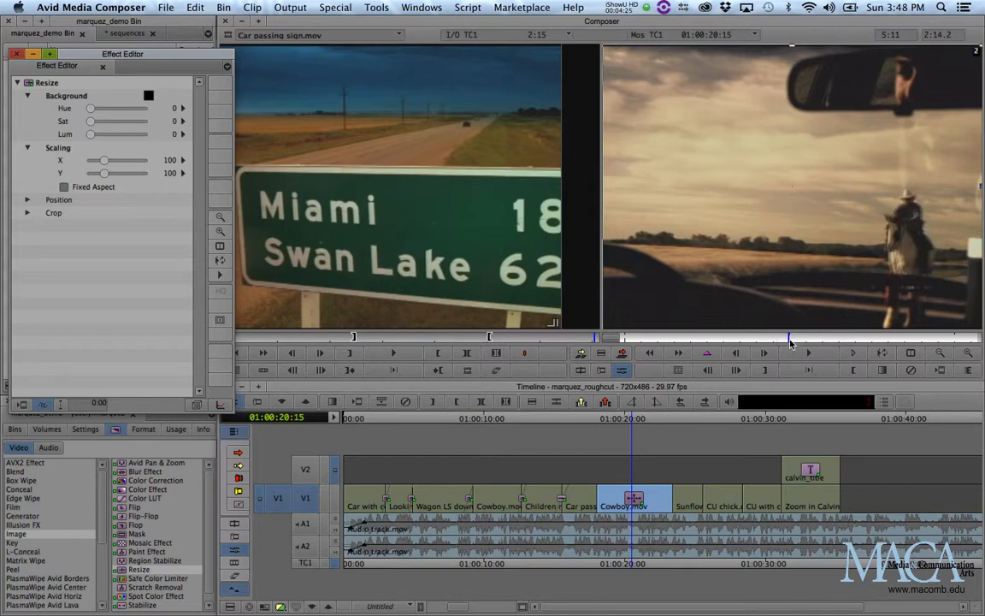
drag(790, 340, 614, 343)
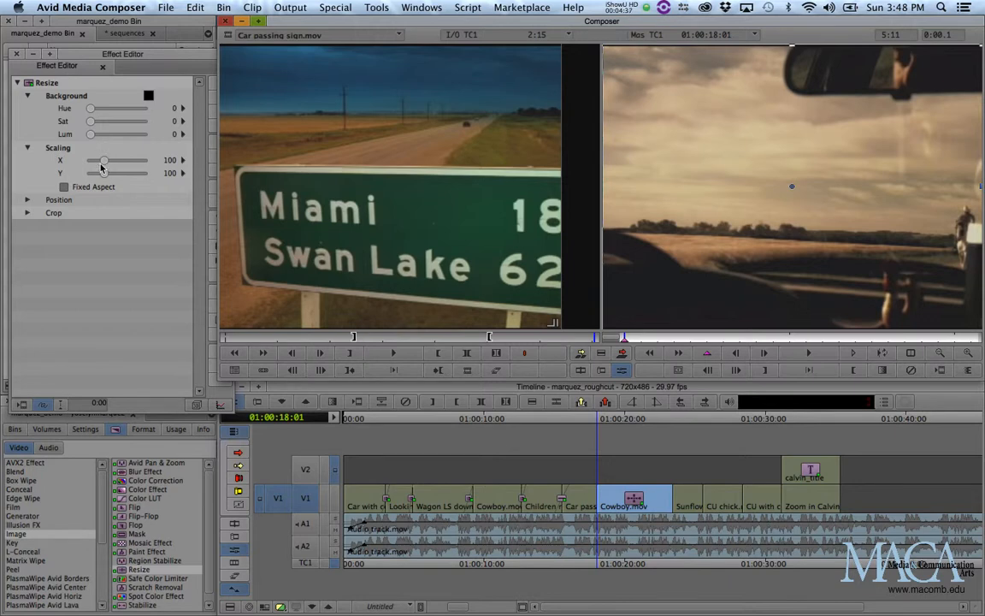
Turn on Fixed Aspect for the Resize effect, try scaling the picture to 49 at 01:00:19:00, and undo the scaling.
click(675, 338)
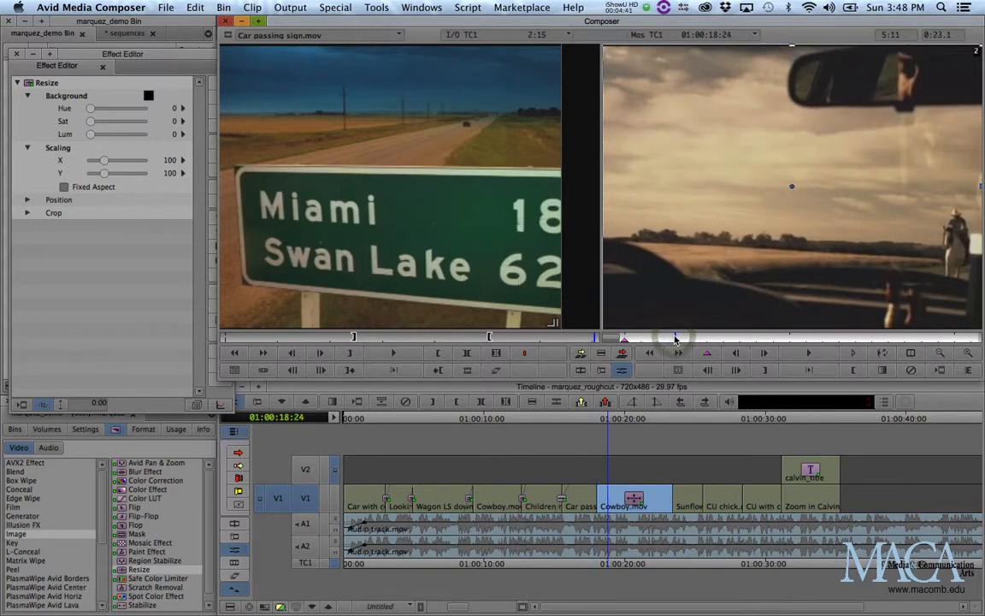
drag(675, 338, 689, 341)
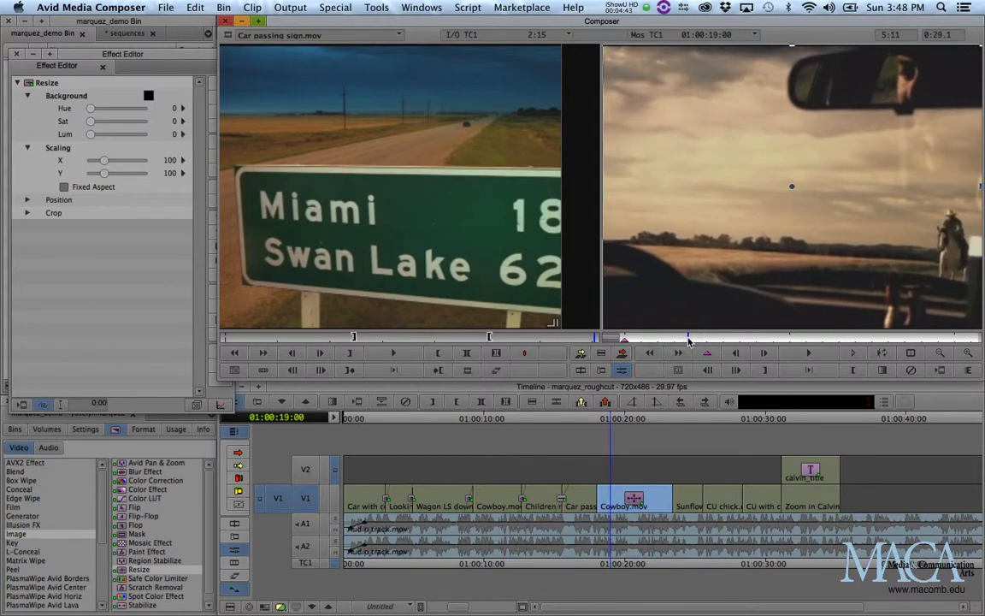
click(63, 187)
drag(103, 173, 98, 177)
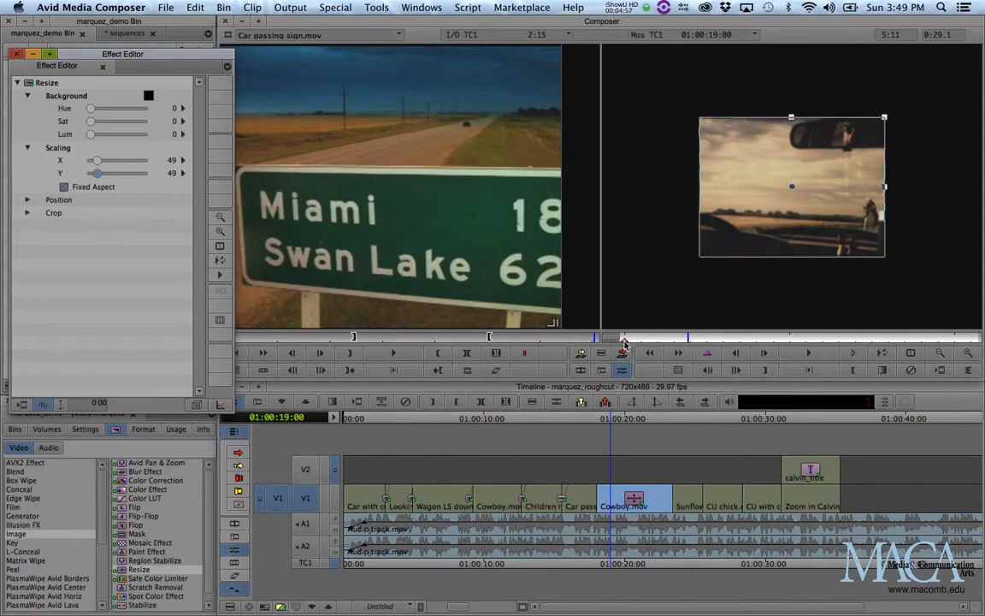
key(super+z)
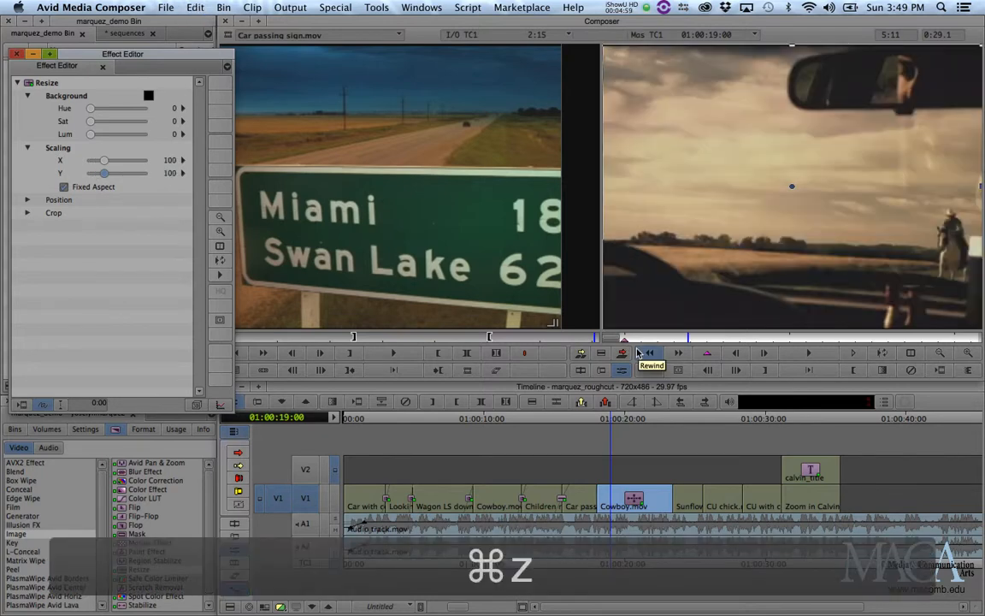
Add a second Resize keyframe at 01:00:19:00 with Scaling 49 and a teal background of Hue 128, Sat 134, Lum 90.
click(624, 340)
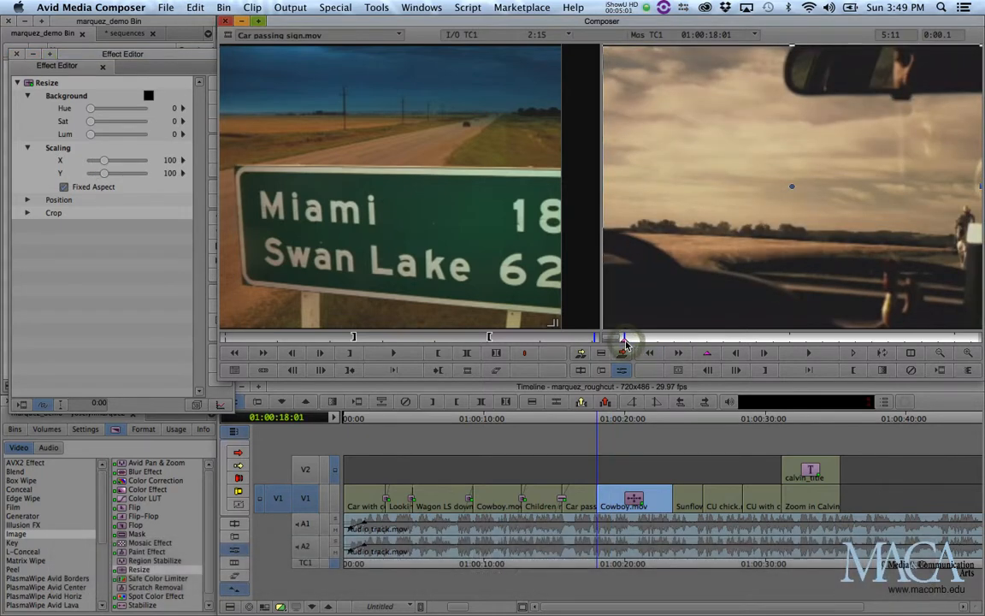
click(675, 340)
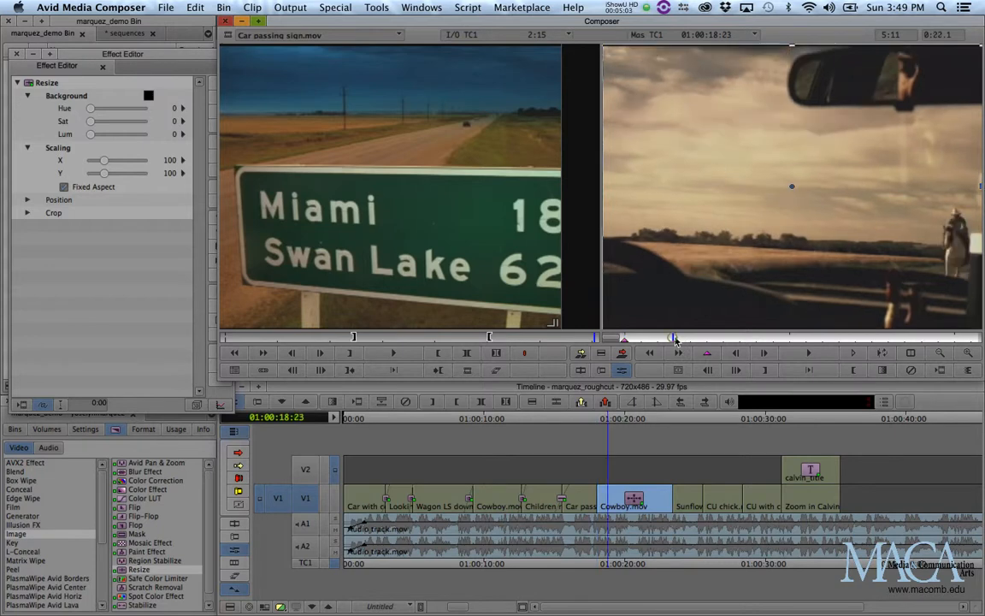
drag(674, 339, 689, 339)
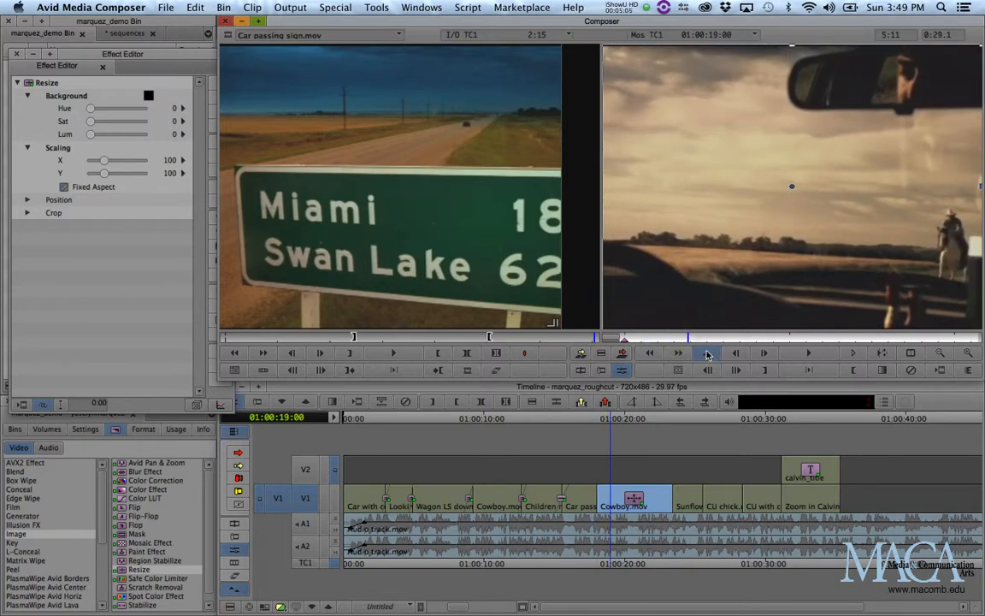
click(707, 354)
drag(103, 173, 96, 174)
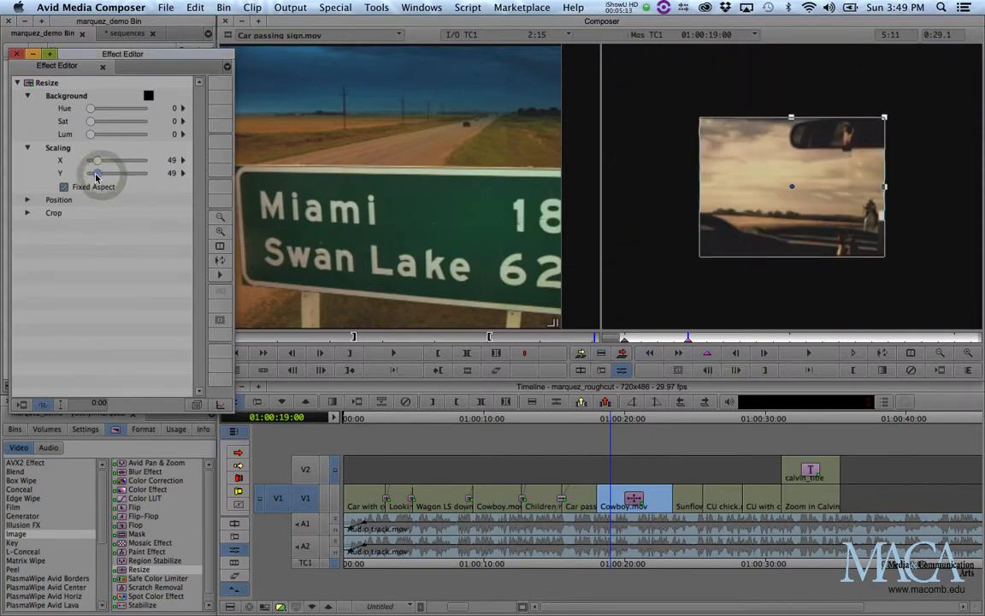
drag(95, 134, 118, 121)
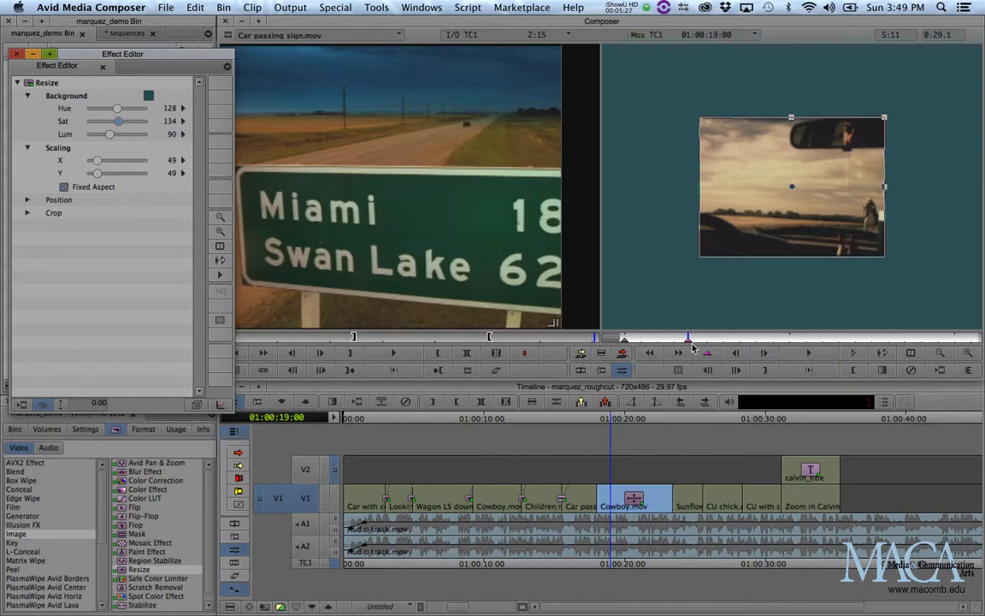
Copy the second Resize keyframe and paste it at 01:00:21:23 to hold the reduced picture size.
key(super+c)
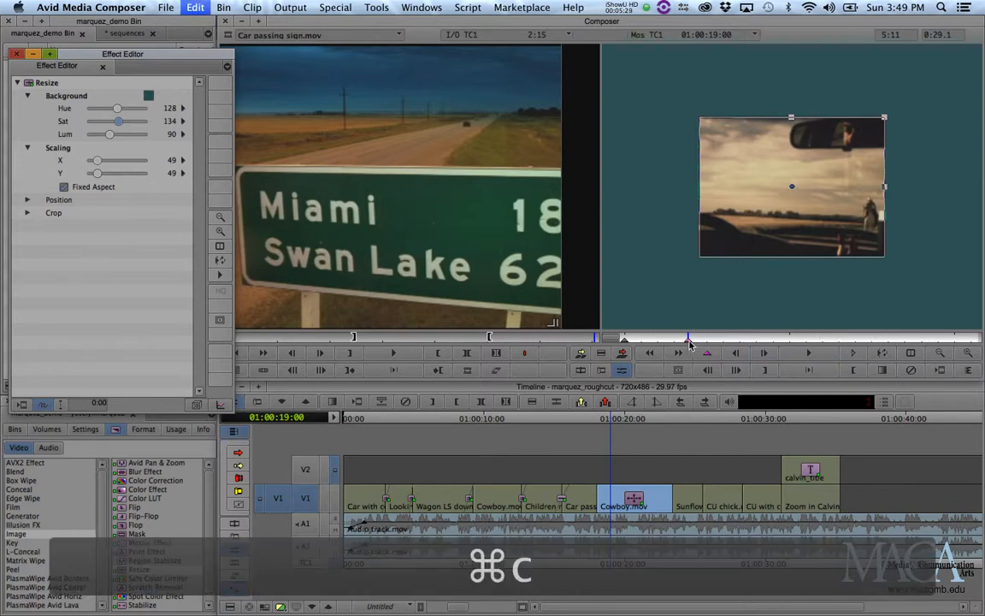
click(884, 340)
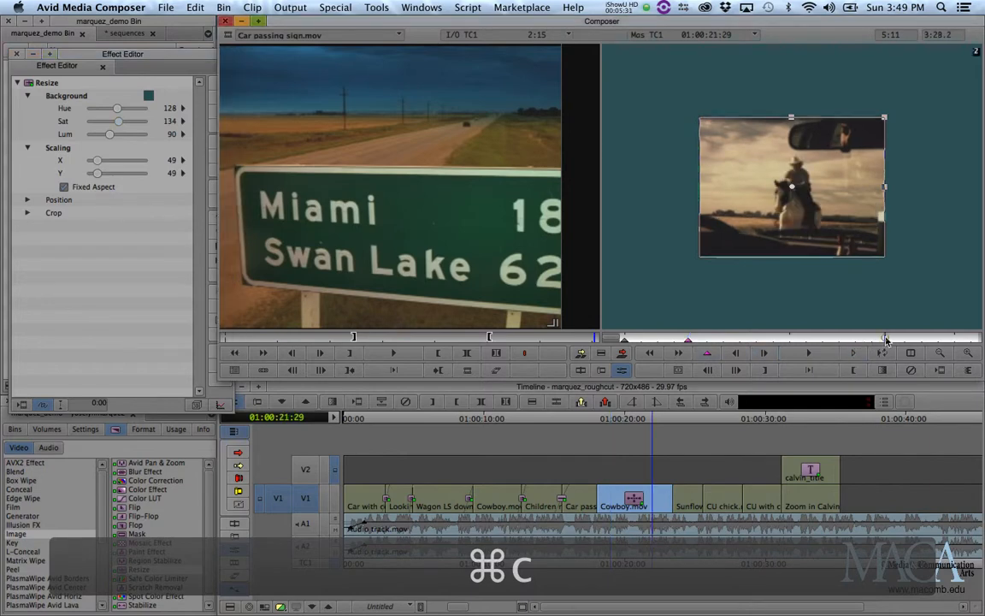
drag(884, 339, 873, 343)
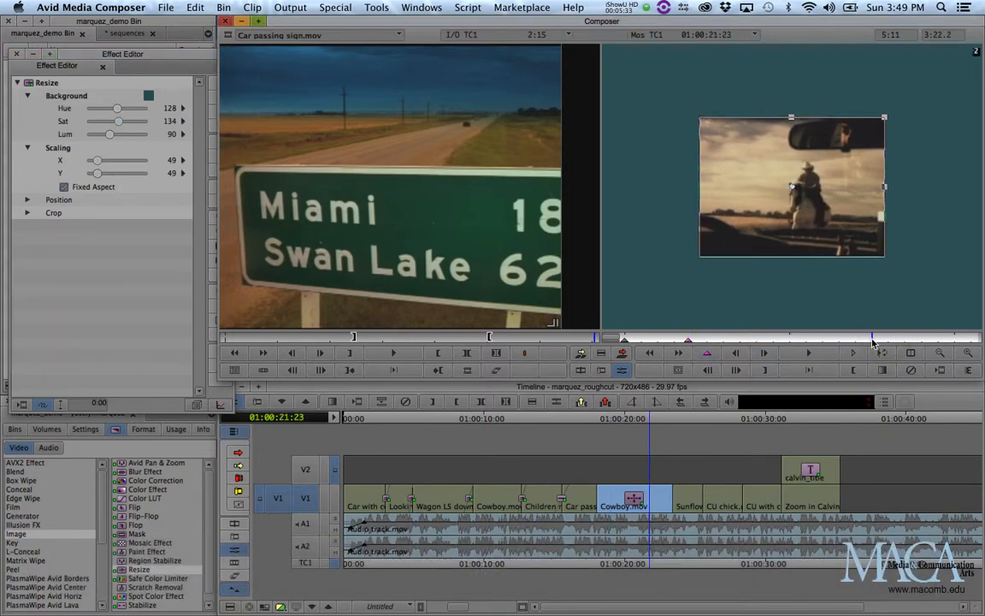
key(super+v)
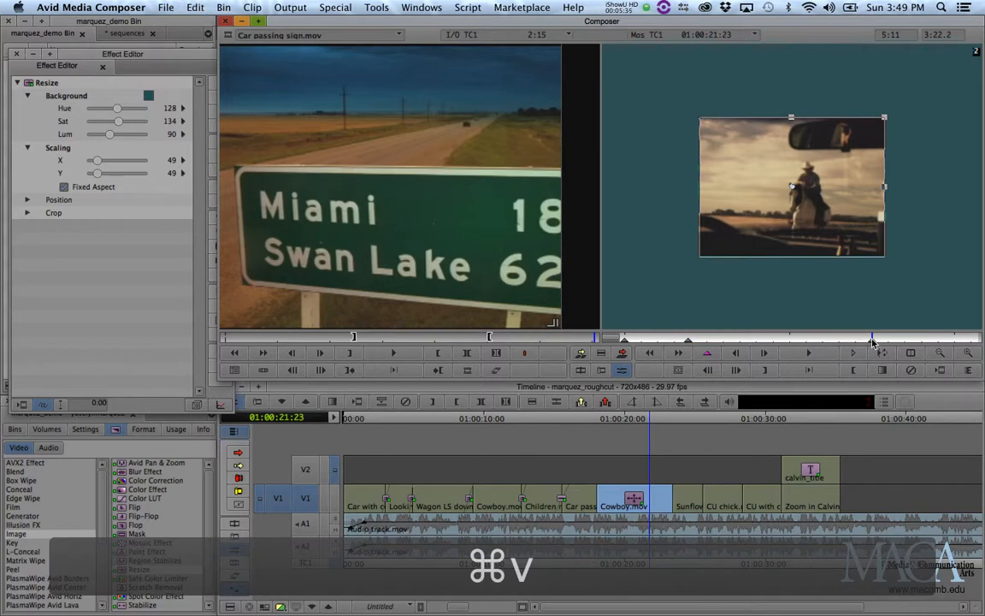
Copy the first full-size keyframe and paste it at the end of the Resize effect, at 01:00:23:11.
click(625, 342)
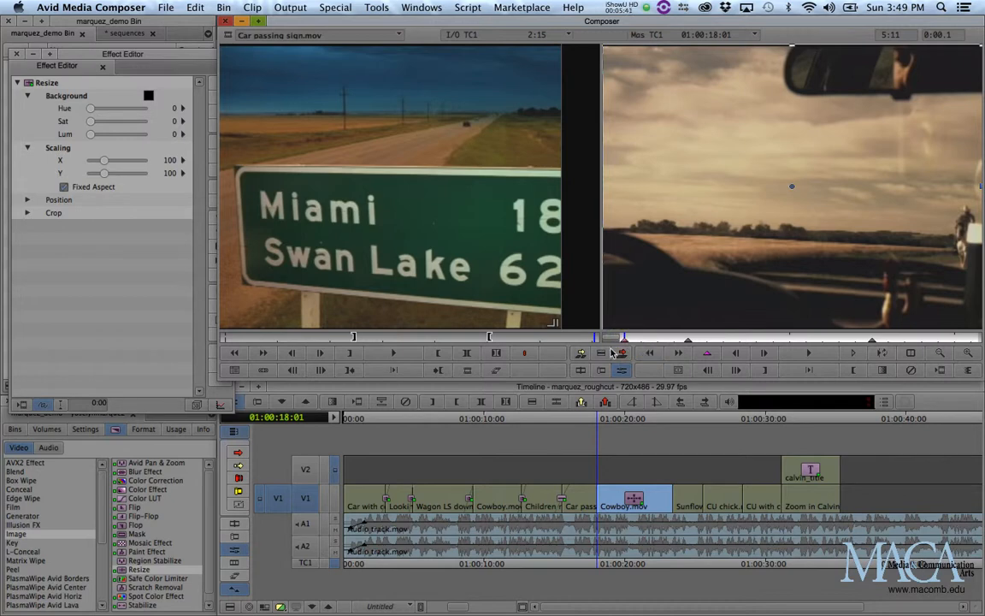
key(super+c)
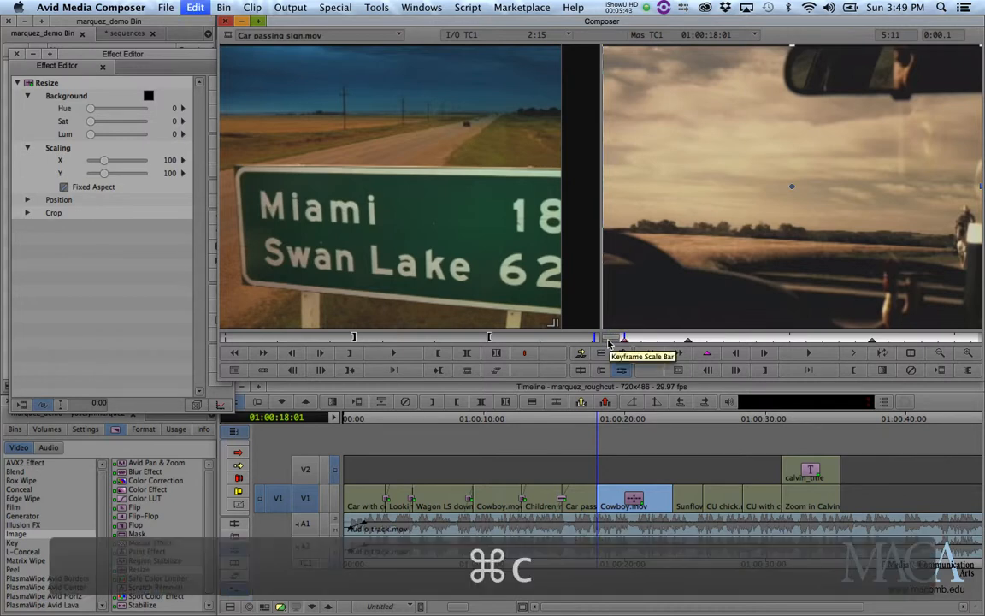
click(976, 340)
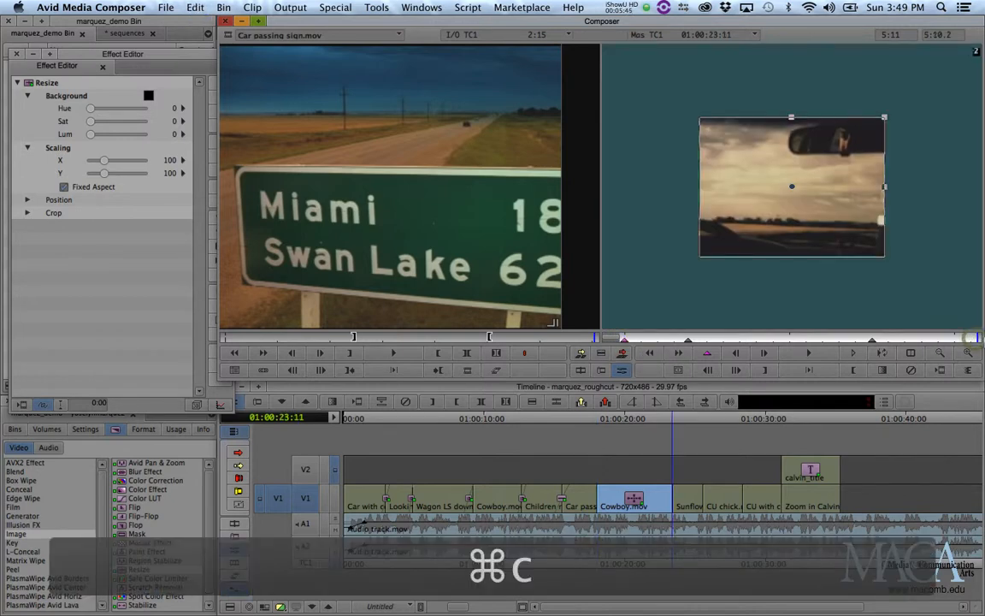
key(super+v)
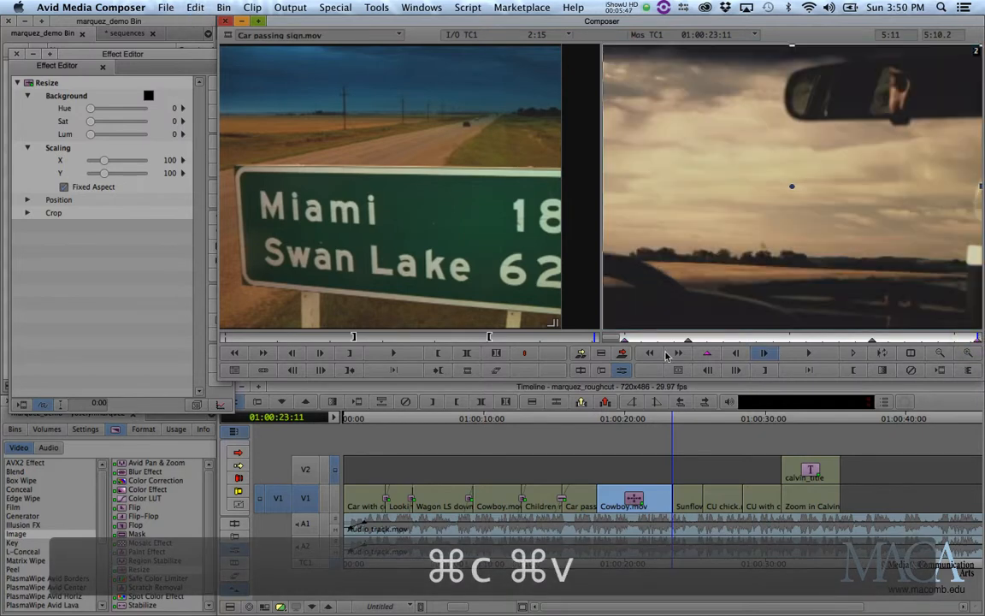
Preview the Resize animation on Cowboy.mov from its first keyframe to its last, saving the work along the way.
click(624, 340)
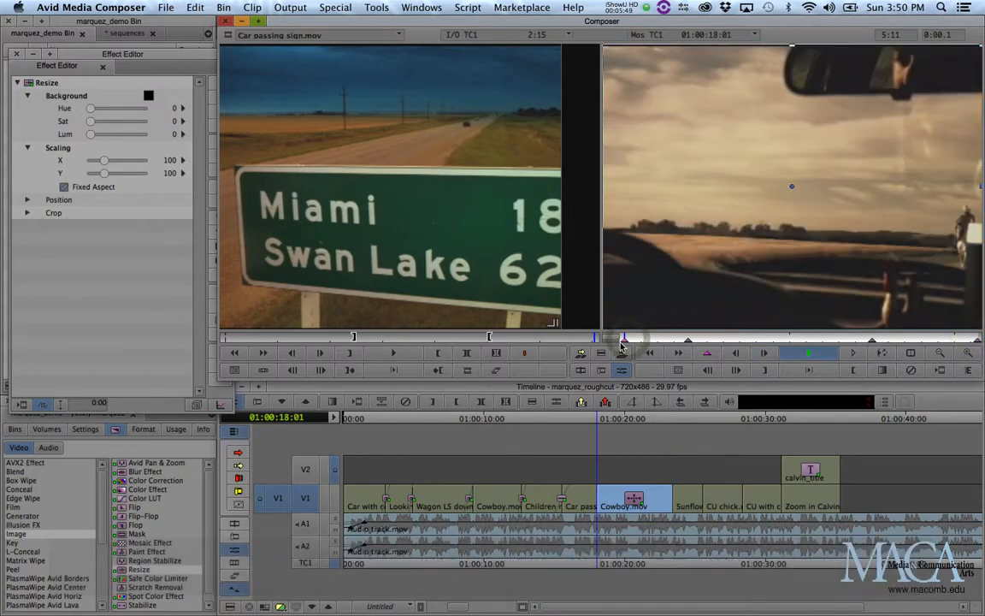
key(space)
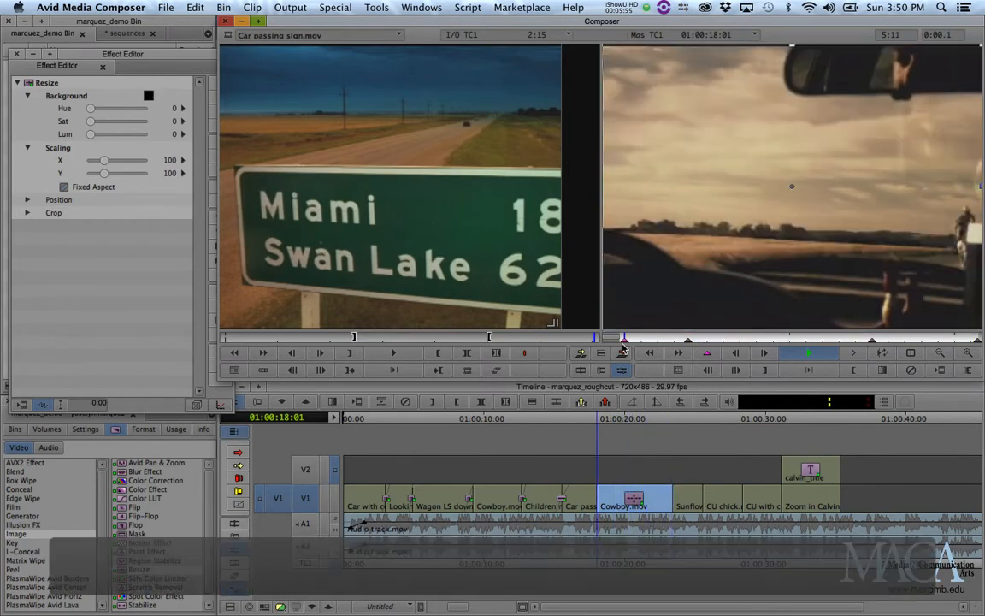
key(space)
key(super+s)
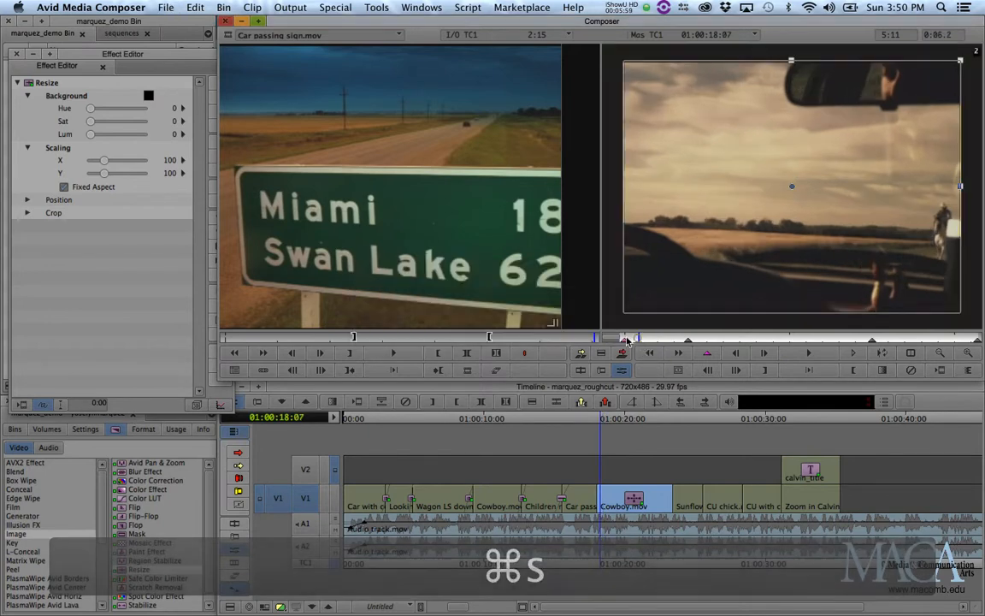
drag(645, 342, 977, 339)
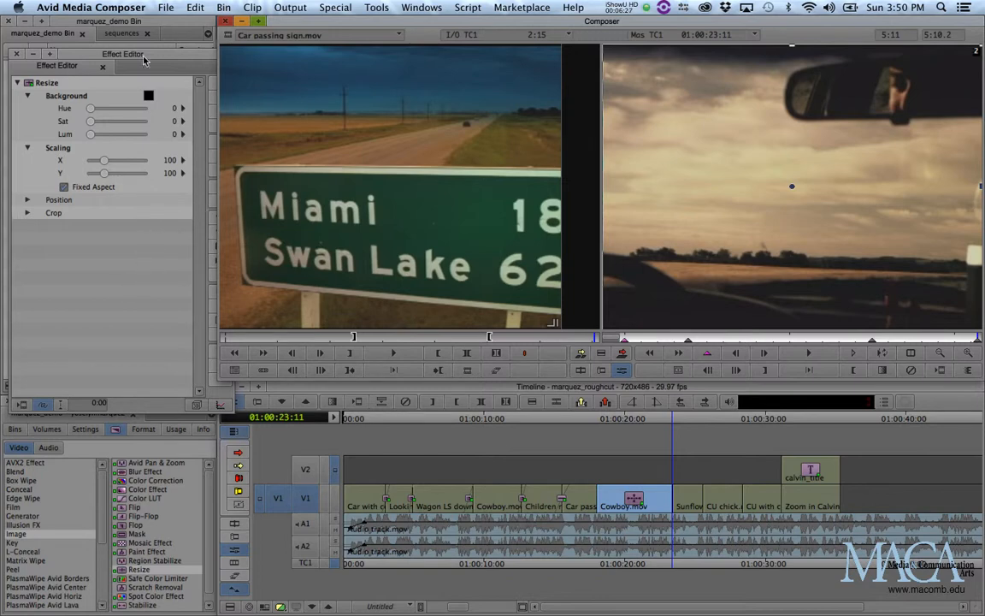
Examine the Resize effect's keyframe graphs and the options for where keyframes are added, and hide the graphs again.
drag(143, 54, 154, 55)
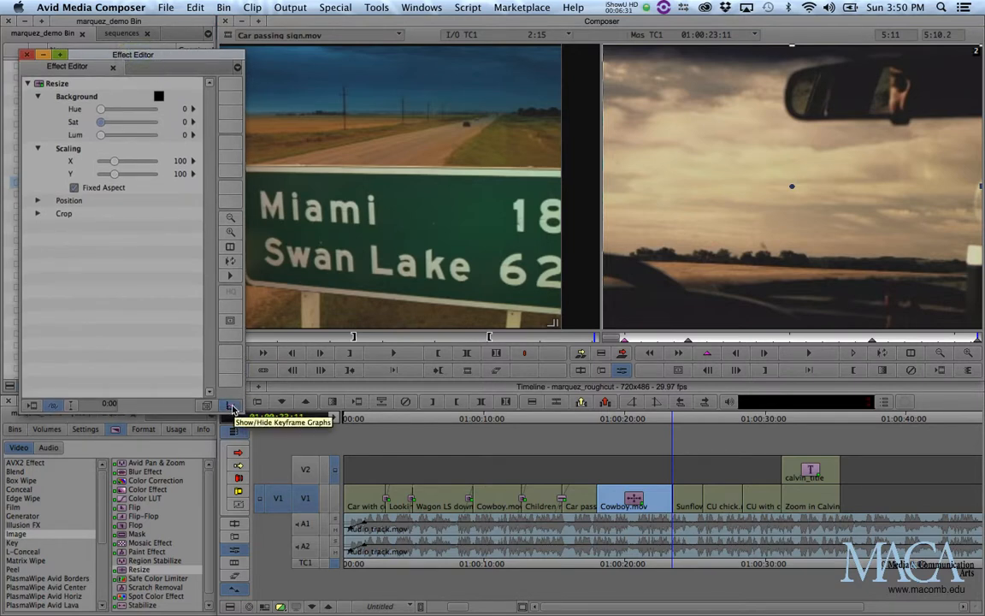
click(232, 409)
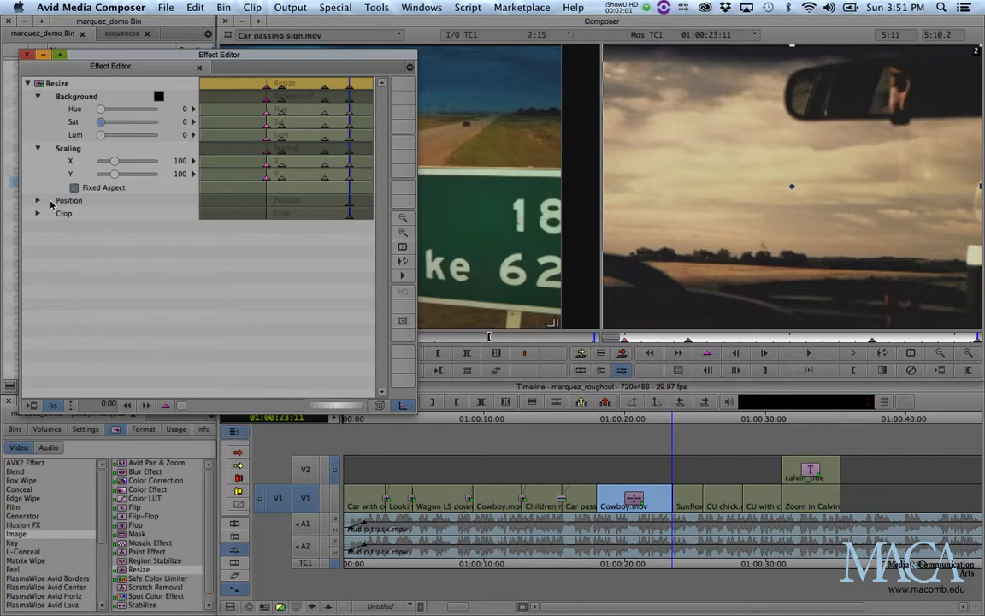
right_click(168, 410)
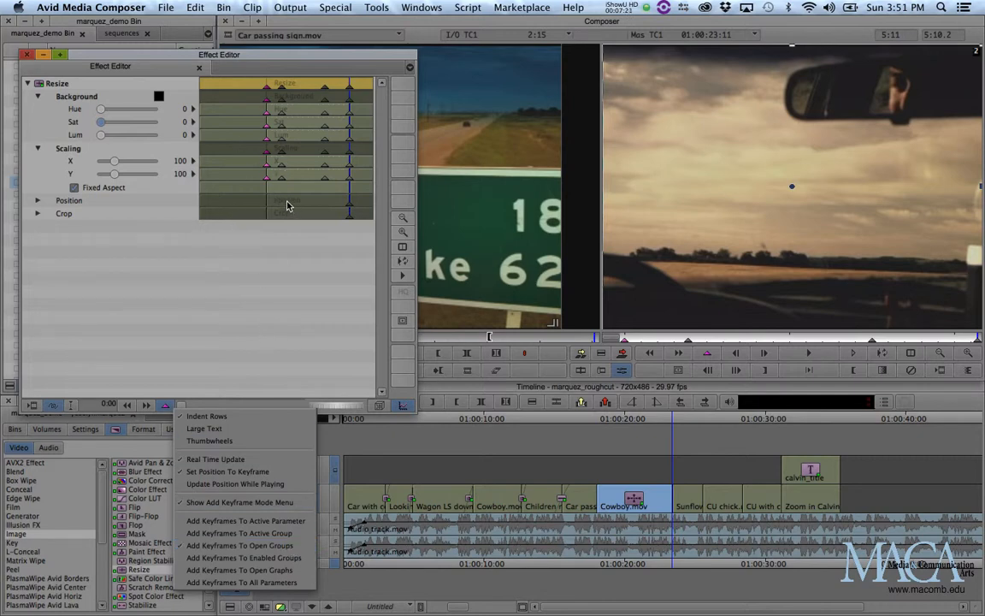
click(404, 405)
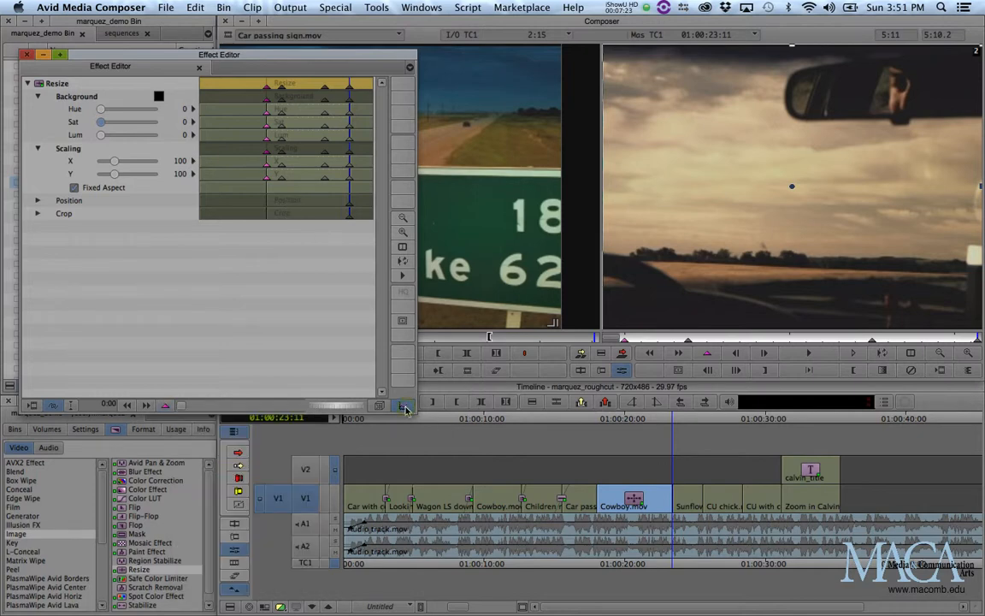
click(404, 405)
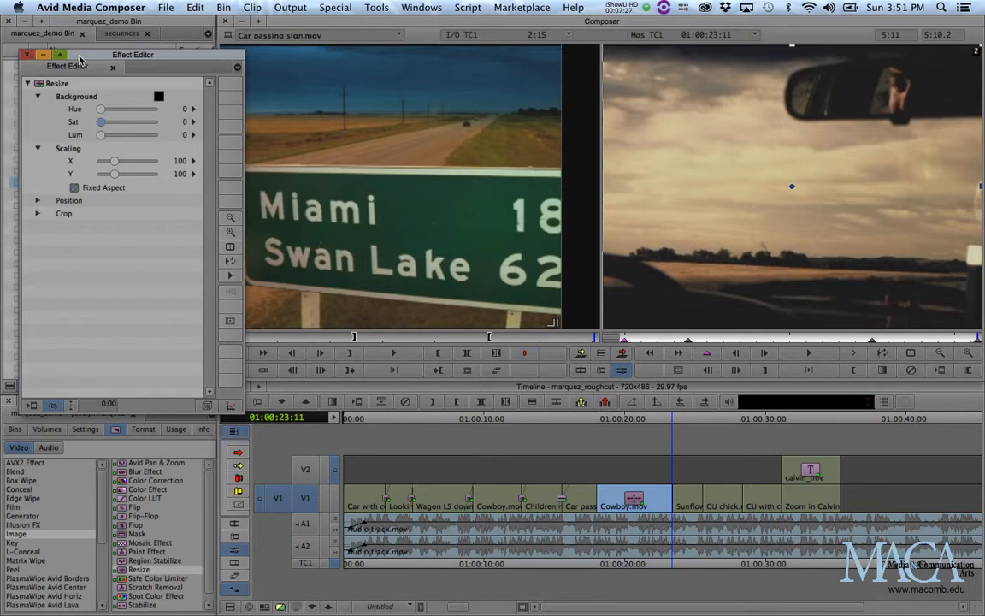
Park on the V2 title clip at 01:00:33:14, patch to V2, and open the title for editing without promoting it to Marquee.
drag(682, 419, 815, 429)
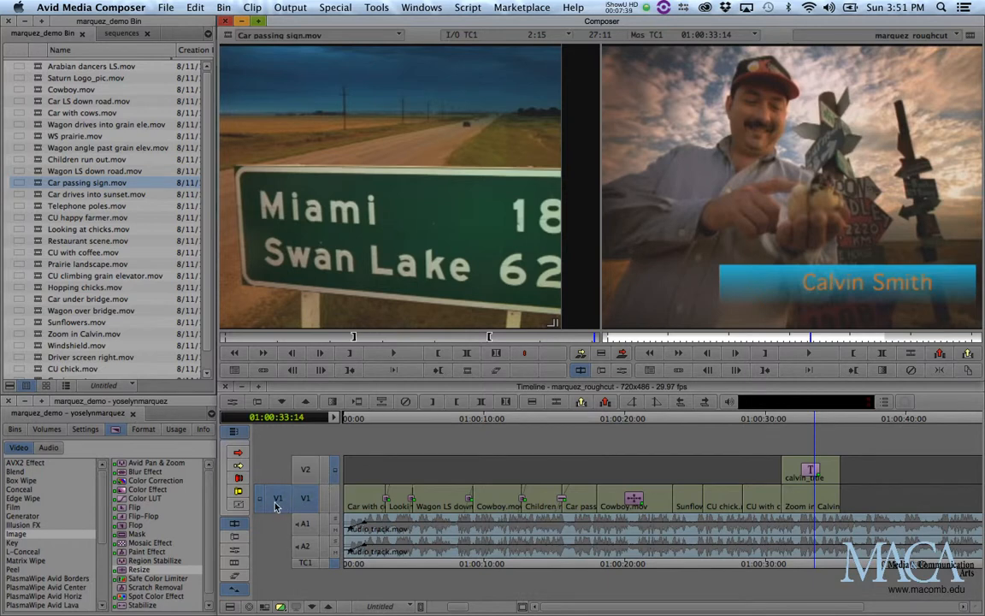
drag(276, 506, 316, 479)
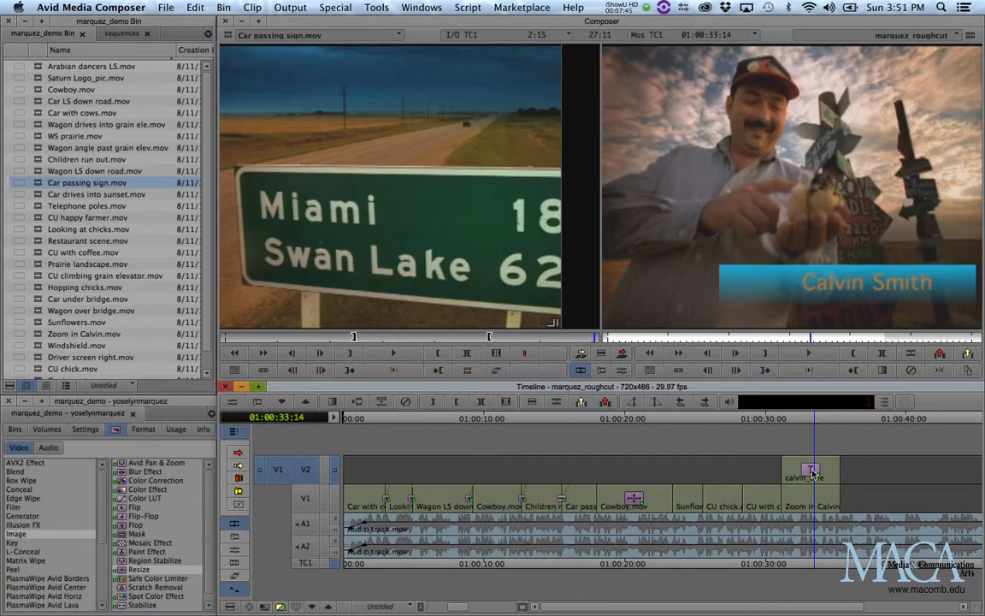
click(233, 403)
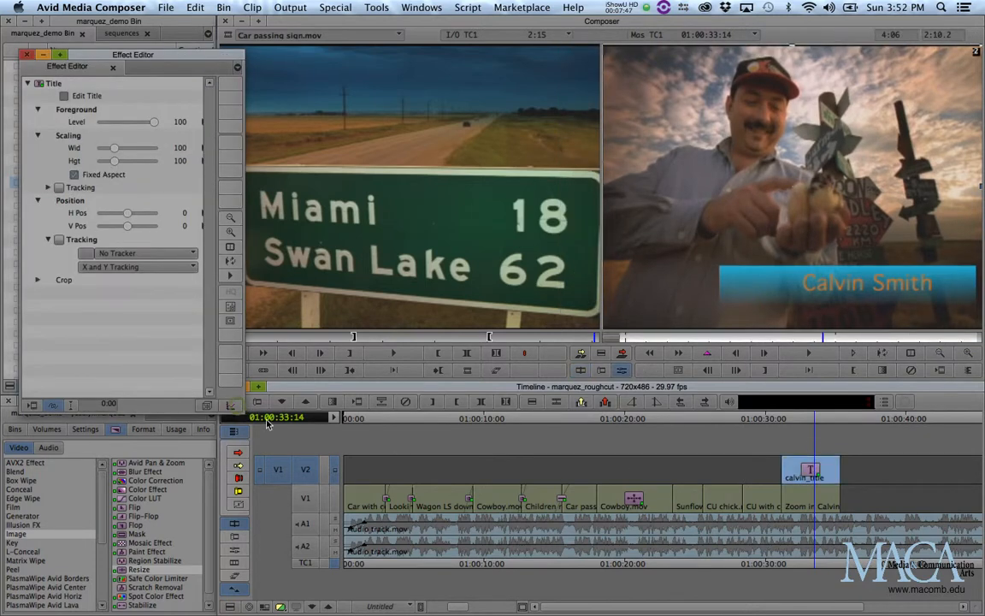
click(83, 97)
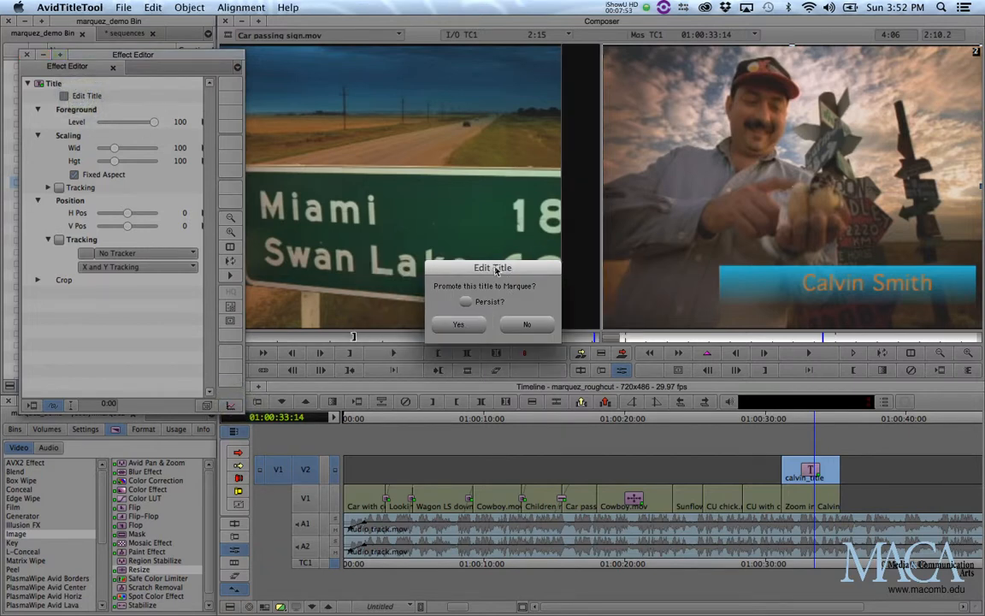
click(523, 316)
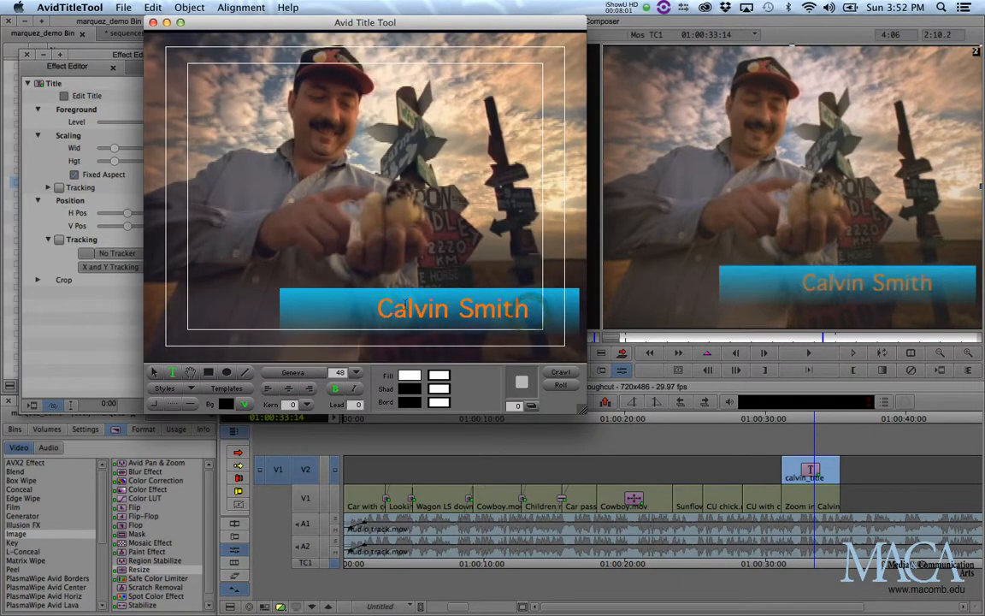
Change the fill colour of the name text in the title to near-white.
click(172, 372)
drag(377, 310, 536, 312)
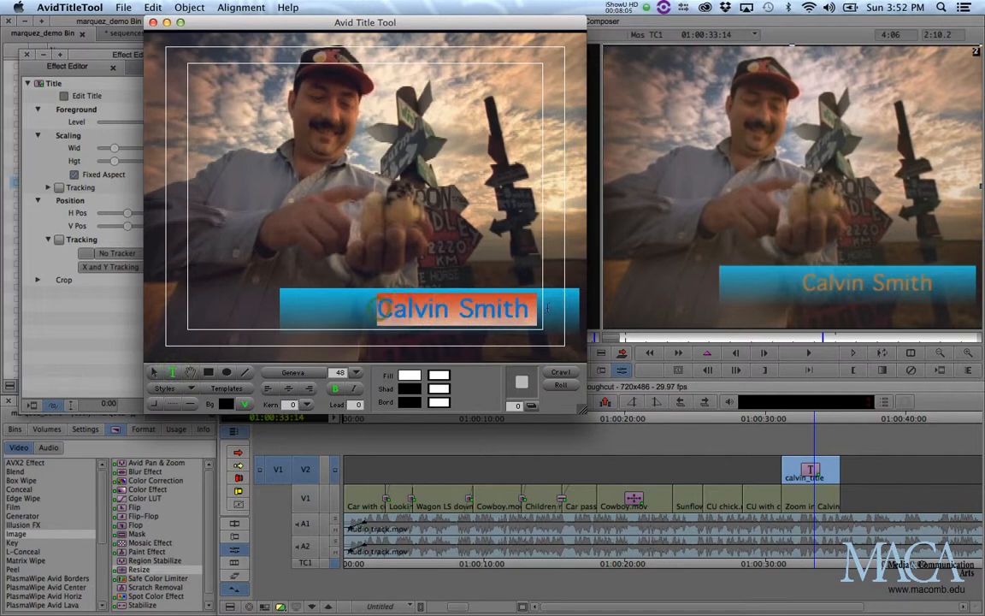
drag(414, 378, 384, 349)
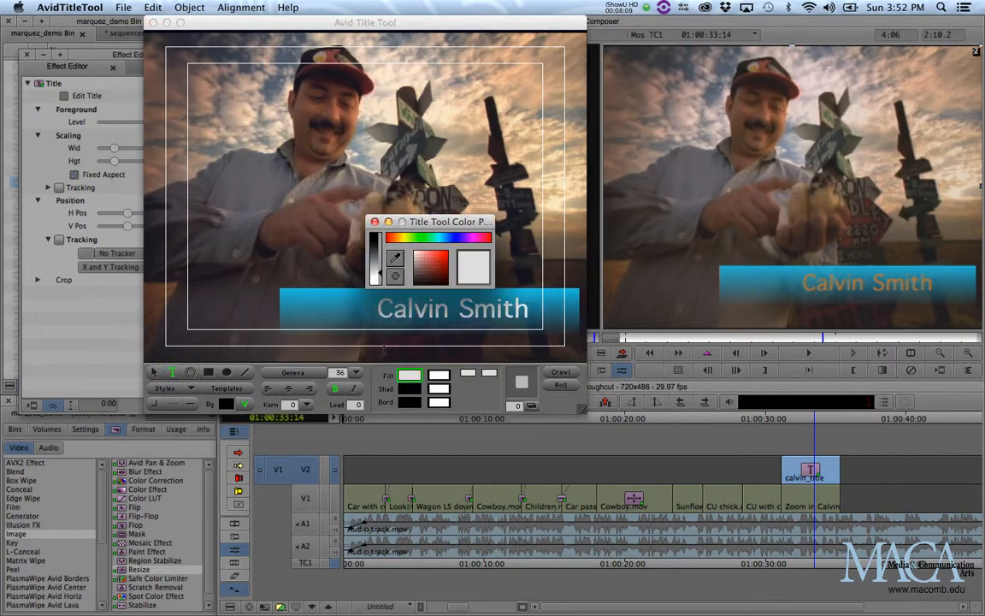
click(376, 223)
Close the edited title and save it as calvin_title2 in the sequences bin at DV 25 411 MXF resolution.
click(124, 7)
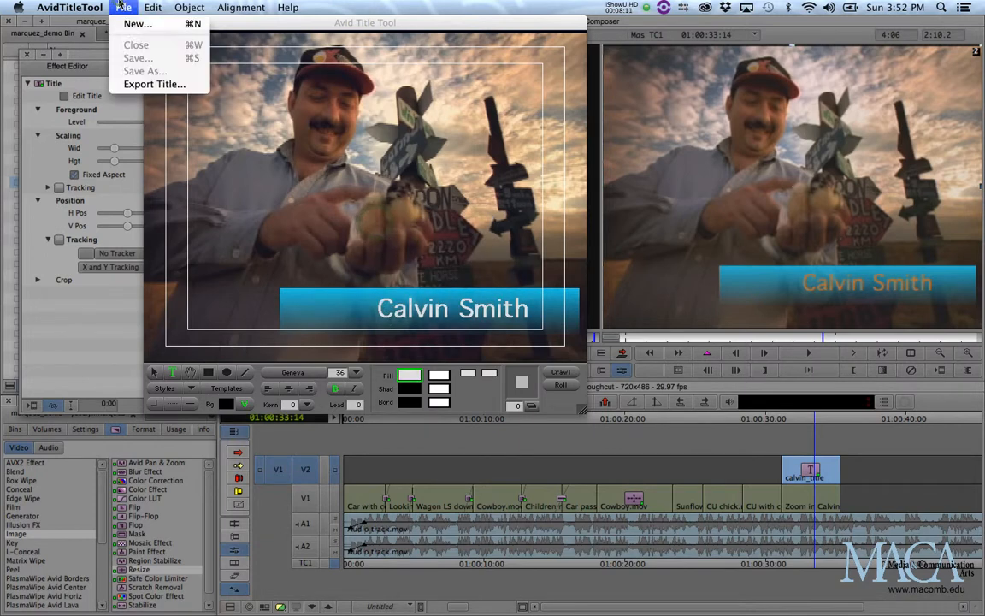
click(126, 8)
click(126, 7)
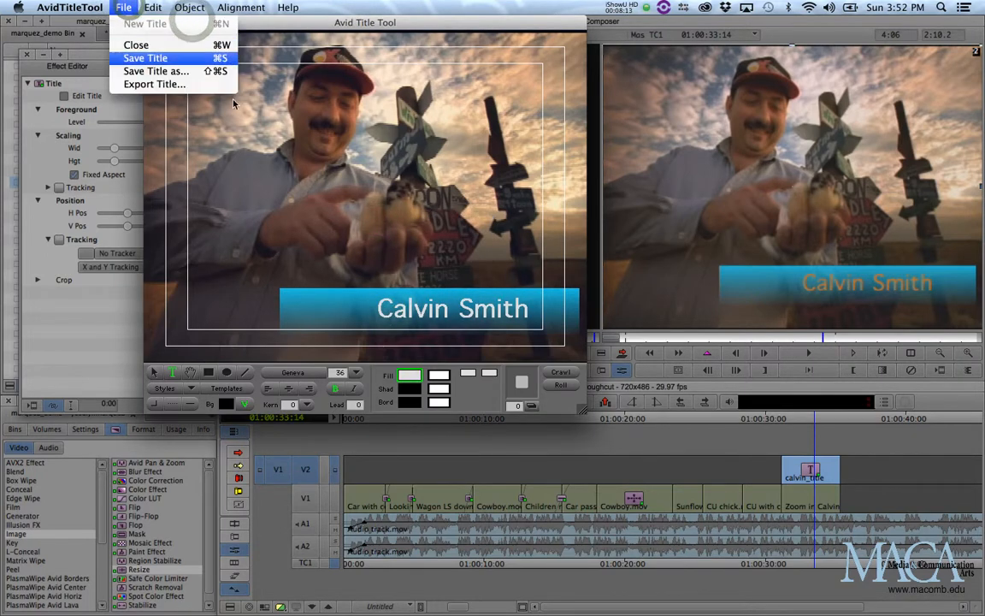
click(150, 41)
click(429, 325)
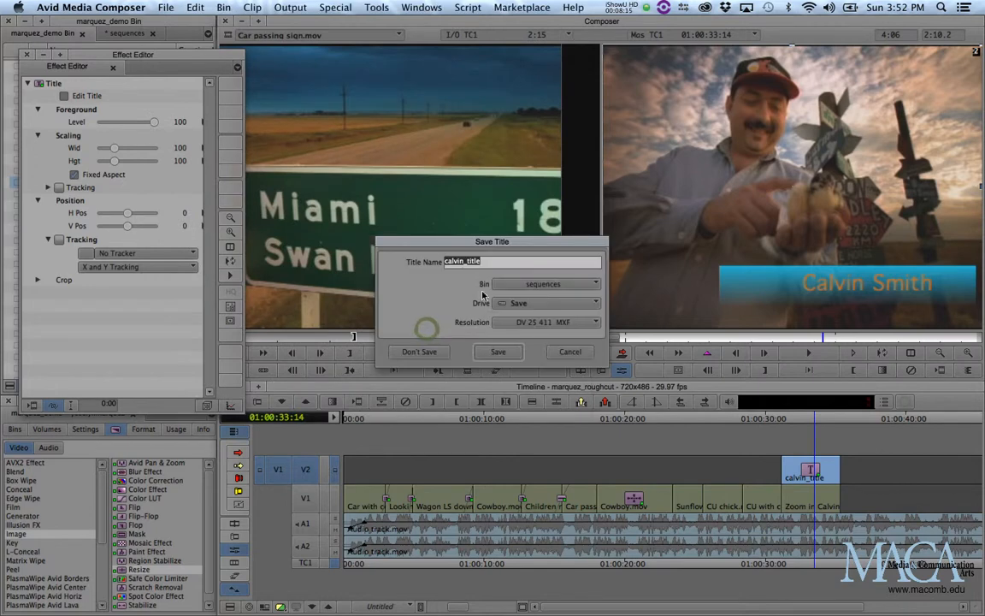
text(2)
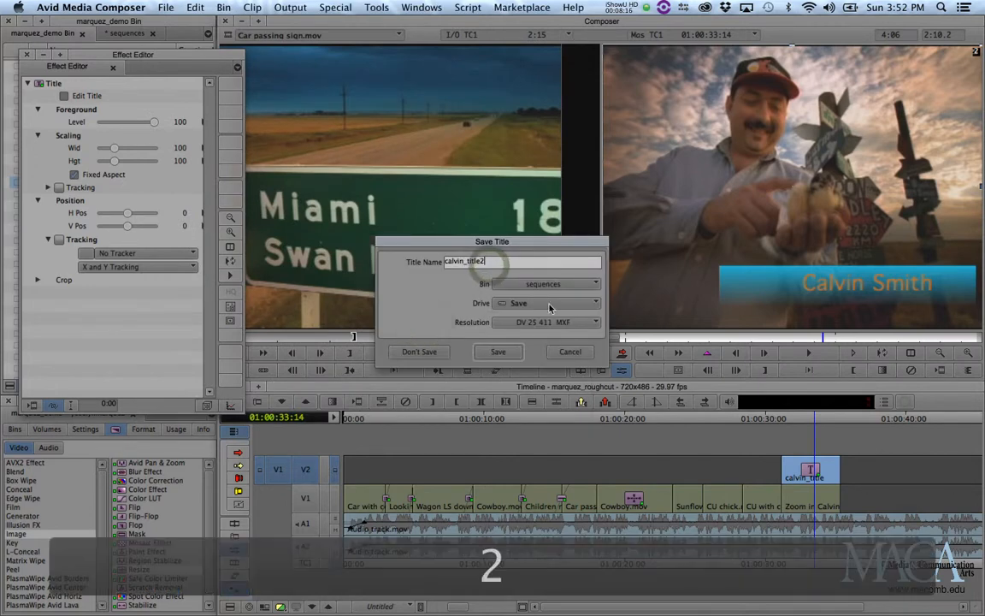
click(497, 351)
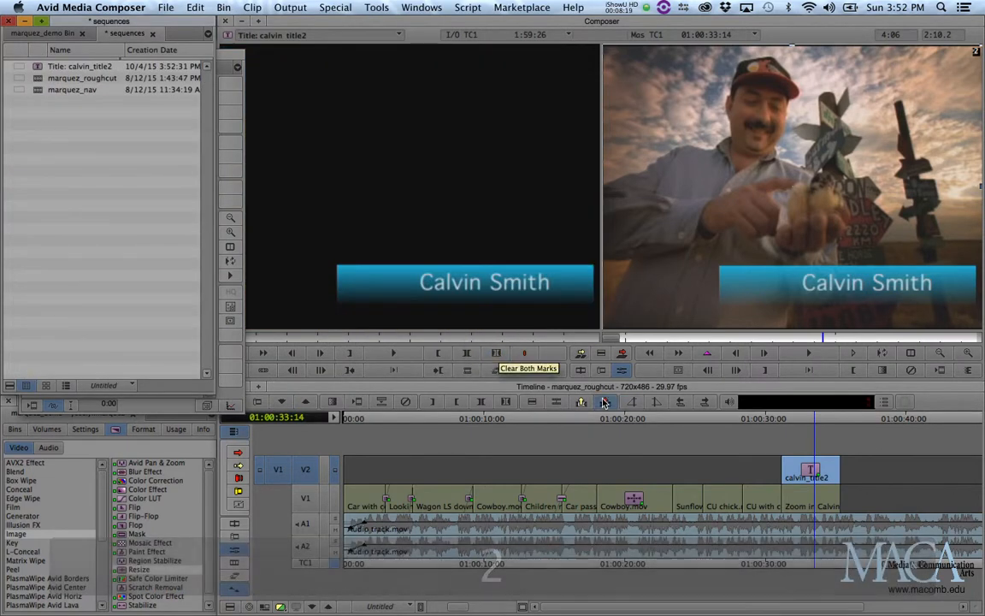
Park the playhead over the sunflower clip on V1 at 01:00:24:18.
click(800, 420)
drag(796, 423, 691, 447)
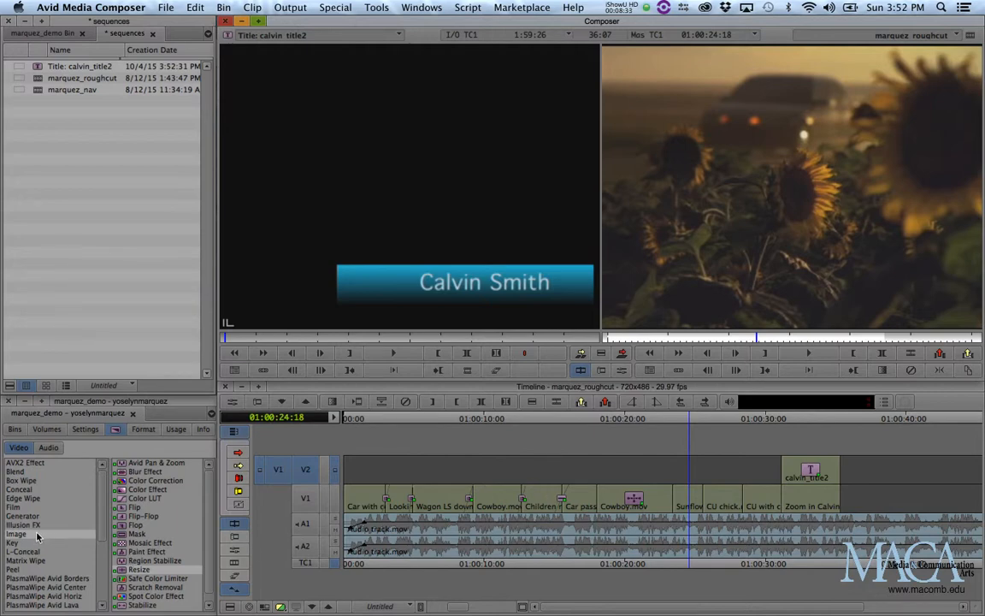
Try Flop on the sunflower clip, replace it with Color Effect, and undo both effect changes.
drag(135, 524, 688, 501)
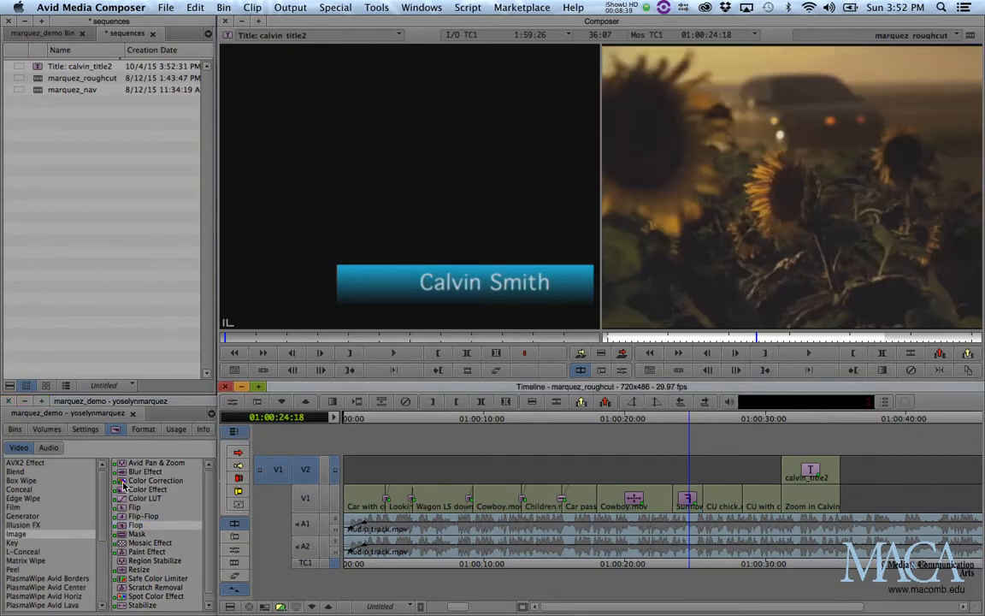
drag(135, 489, 688, 502)
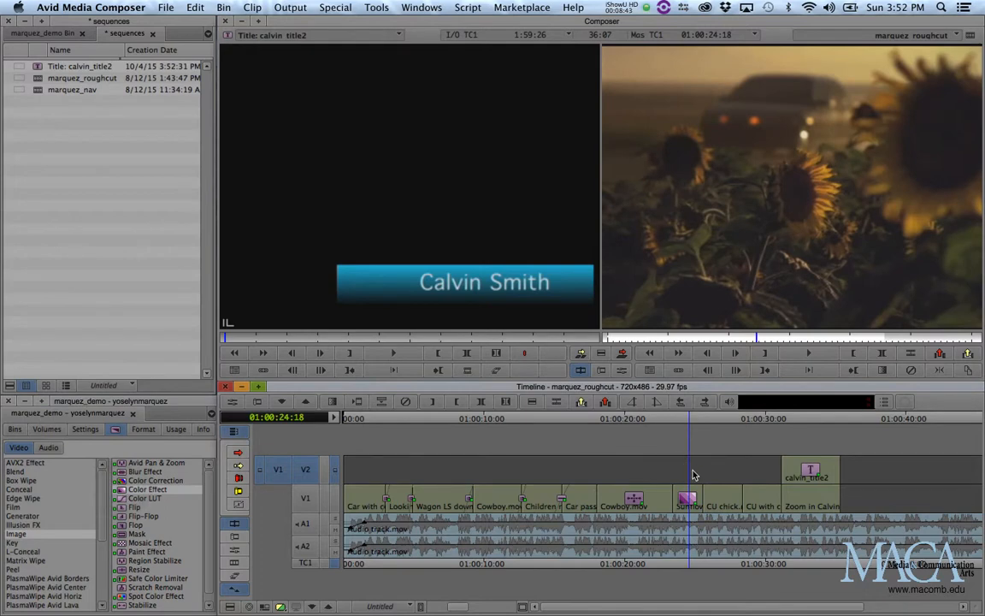
key(super+z)
key(super+z)
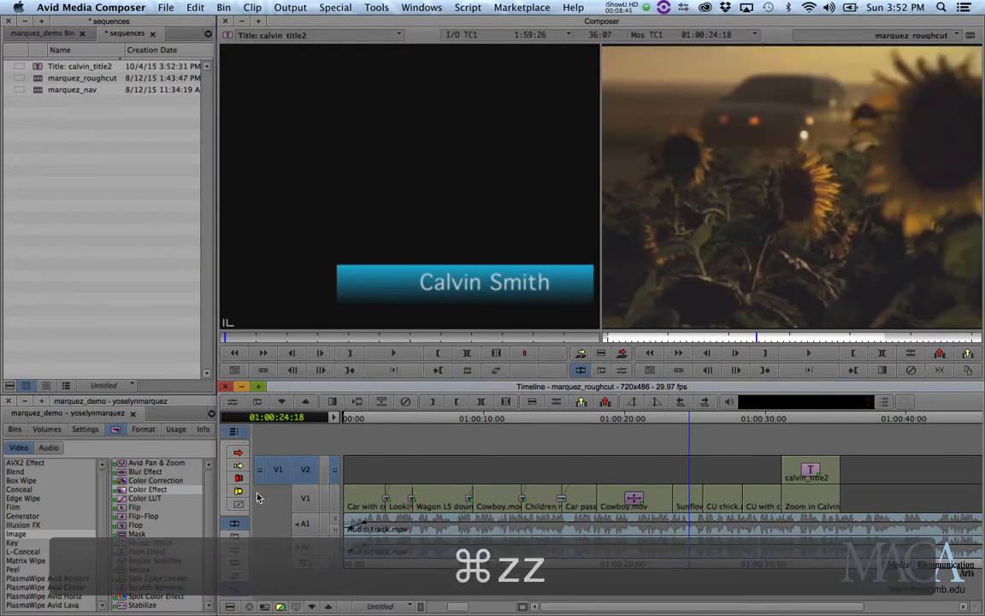
Apply Flop to the sunflower clip, stack Color Effect on top of it, and open the effects for editing with V1 patched.
drag(124, 525, 686, 499)
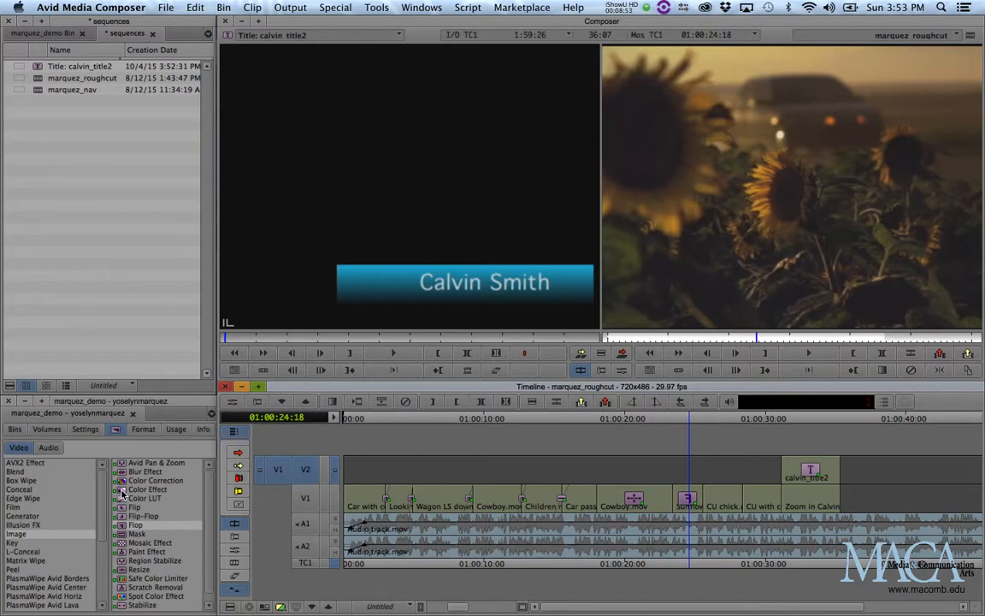
drag(122, 493, 688, 501)
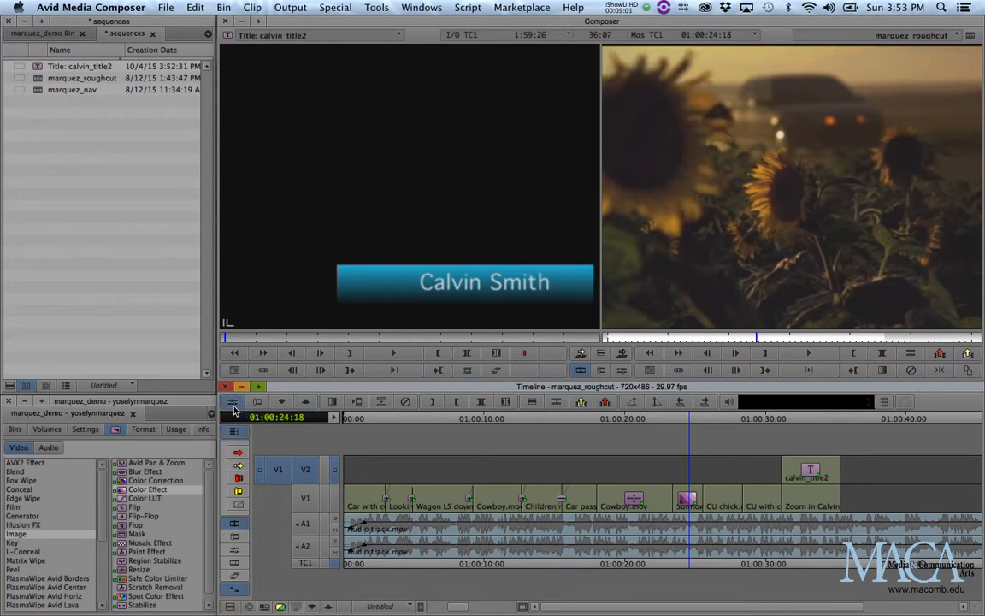
click(233, 403)
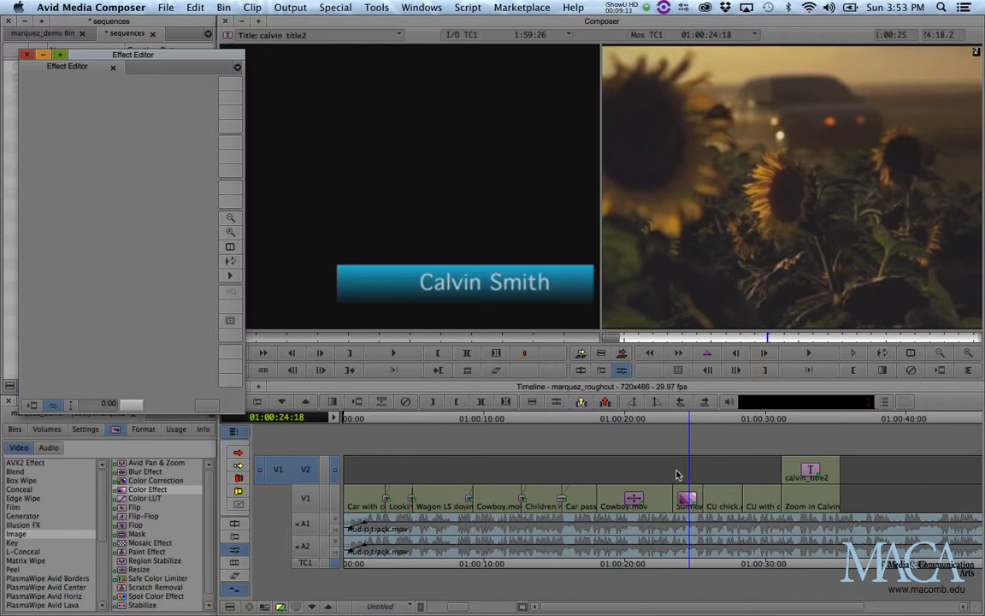
click(30, 57)
drag(275, 468, 310, 504)
click(232, 401)
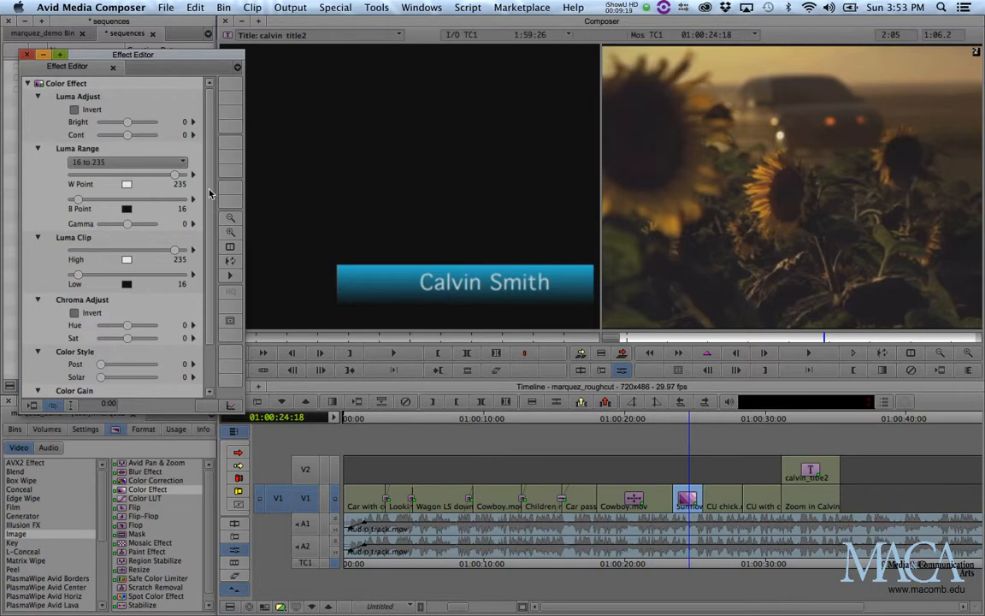
Tint the sunflower clip with Color Effect: saturation -78 and colour gain red 151, green 111, blue 41.
drag(209, 193, 202, 281)
drag(209, 193, 203, 280)
drag(127, 337, 109, 343)
drag(126, 288, 103, 292)
mouse_move(126, 351)
mouse_down()
mouse_move(141, 352)
mouse_move(106, 379)
mouse_move(130, 364)
mouse_up()
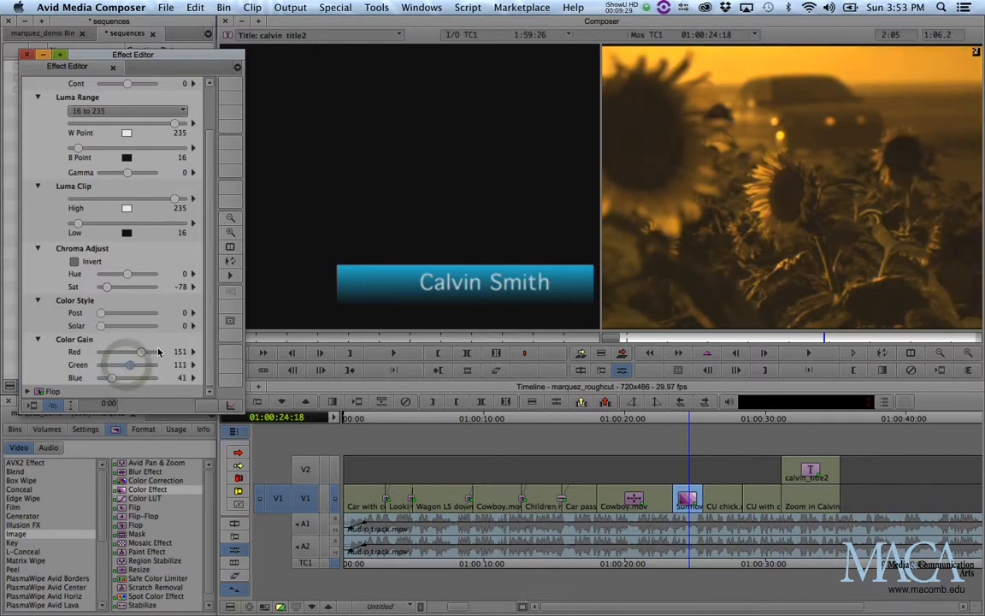
click(28, 54)
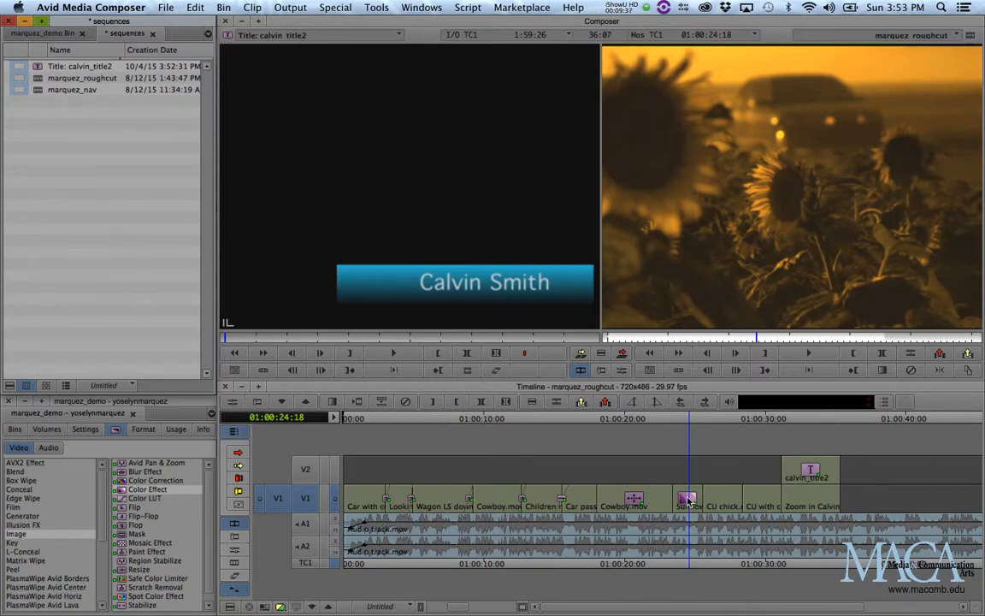
Expand the sunflower clip's nested effect layers in the timeline, collapse them again, and save the work.
drag(690, 500, 685, 477)
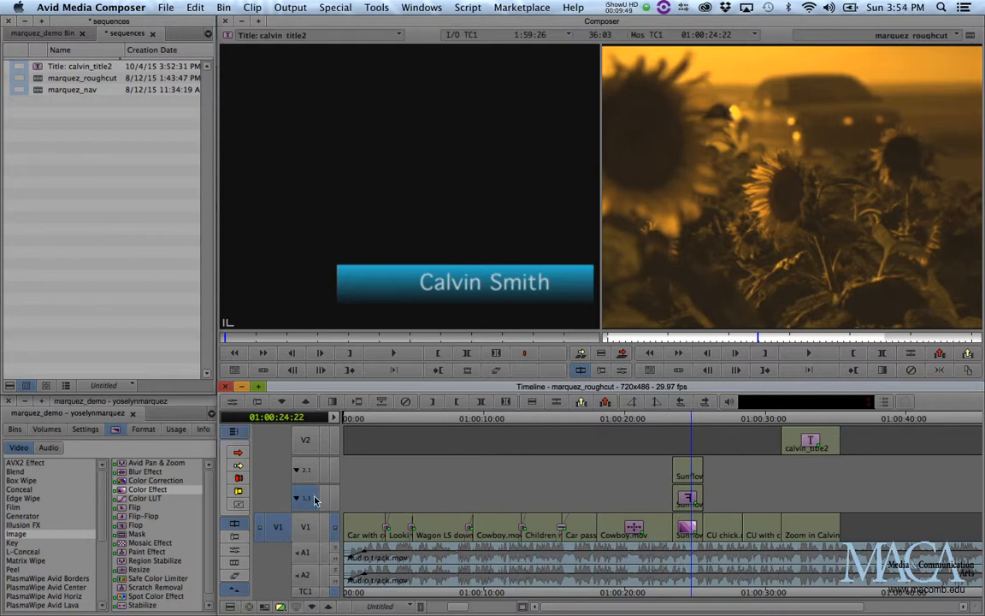
double_click(688, 531)
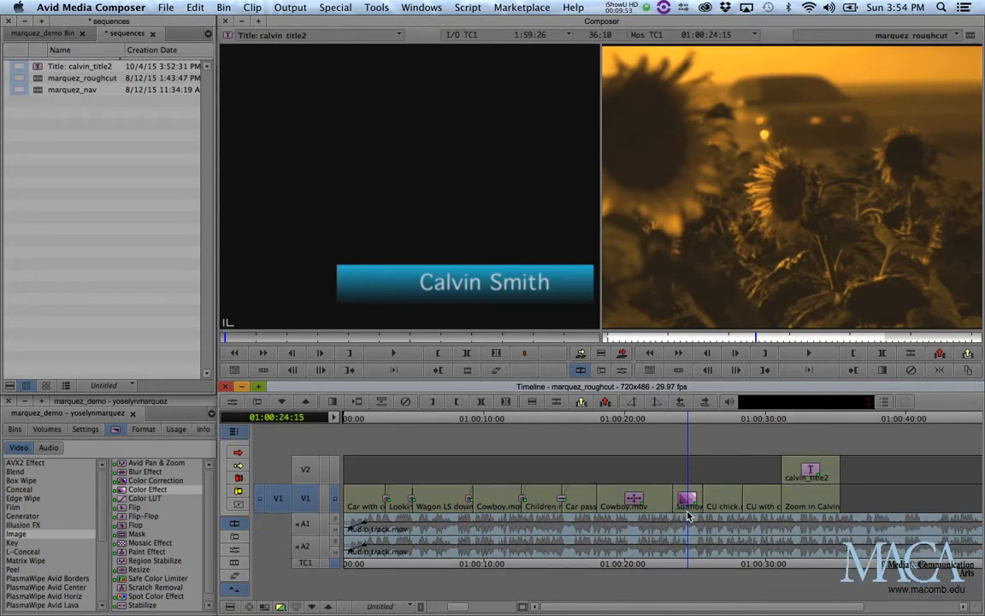
key(super+s)
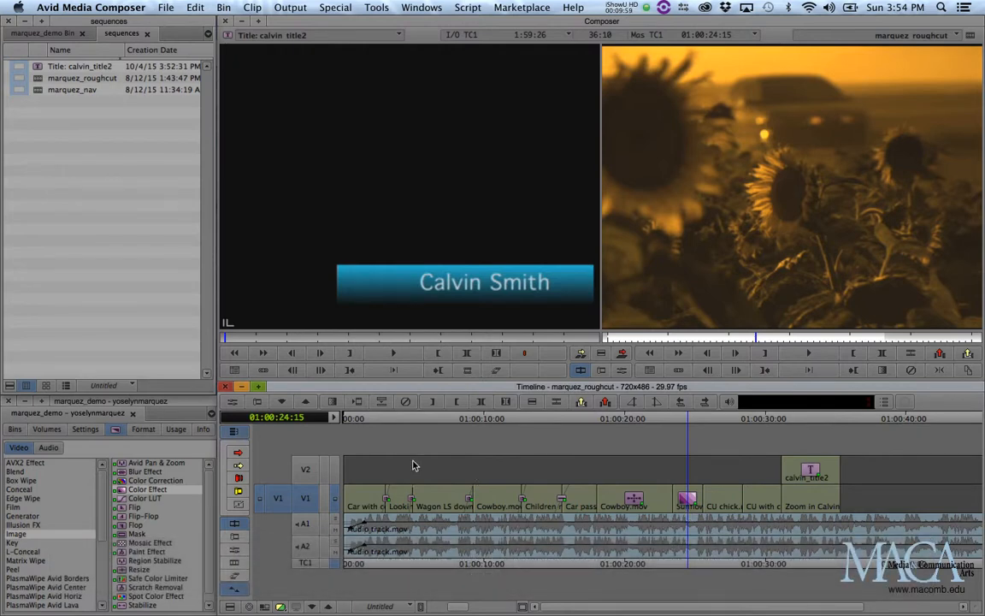
Patch to V2, park at 01:00:05:10, and apply Color Effect to the empty filler on V2.
drag(278, 499, 278, 470)
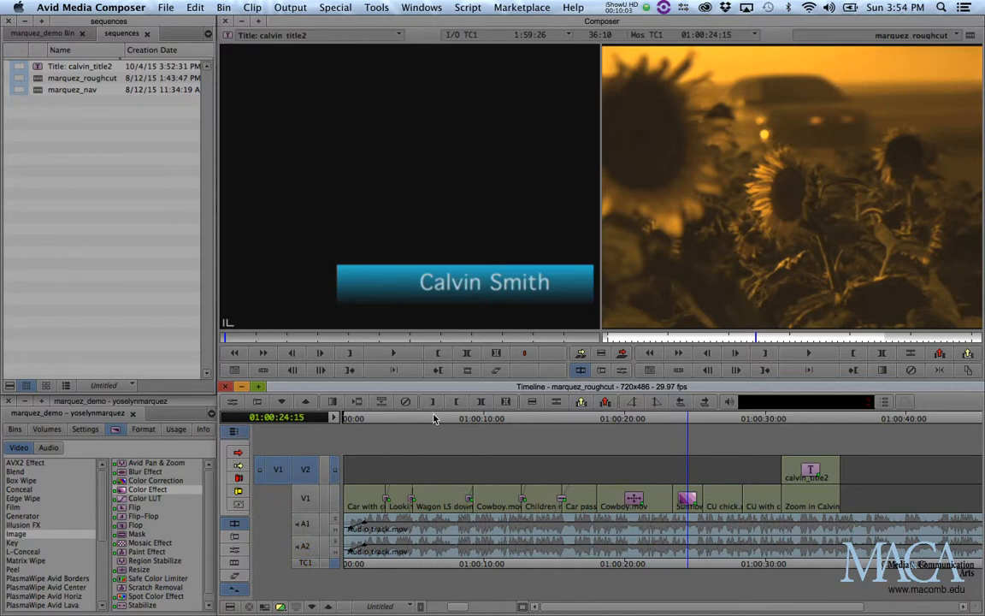
mouse_move(433, 419)
mouse_down()
mouse_move(407, 419)
mouse_move(418, 419)
mouse_up()
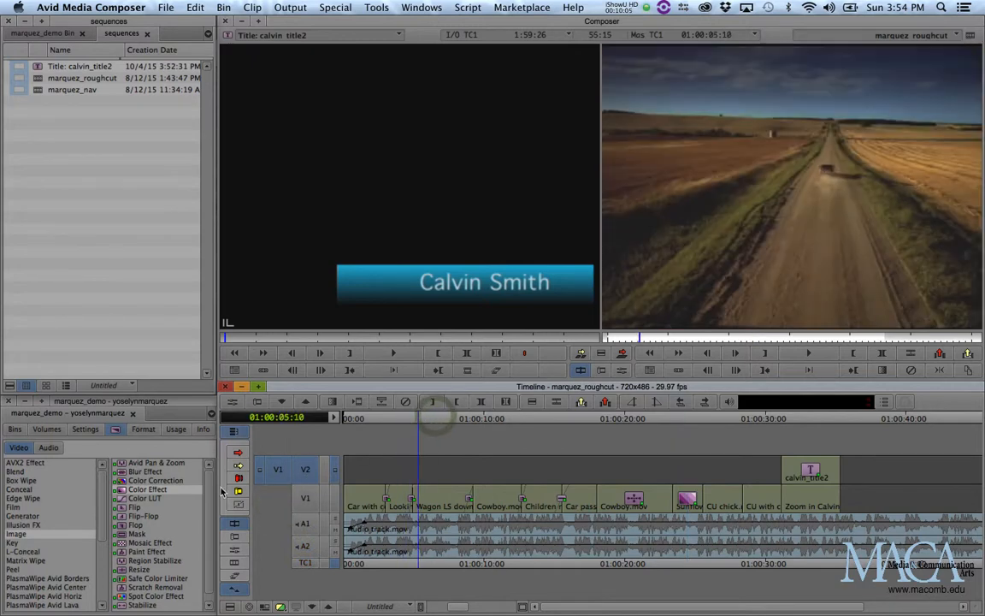
drag(125, 492, 411, 471)
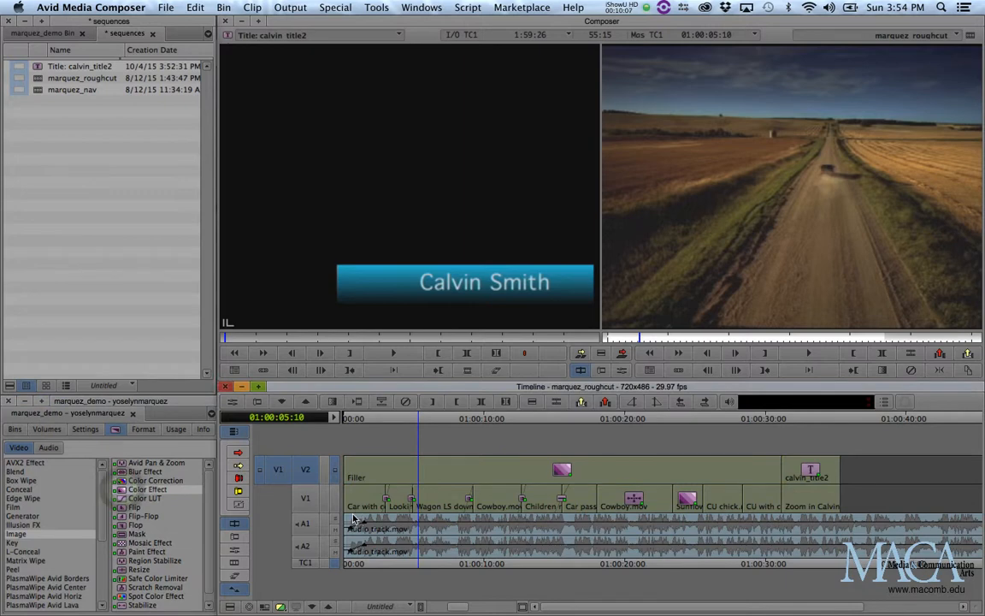
Set the V2 filler's Color Effect to saturation -59 and red colour gain 141.
click(562, 434)
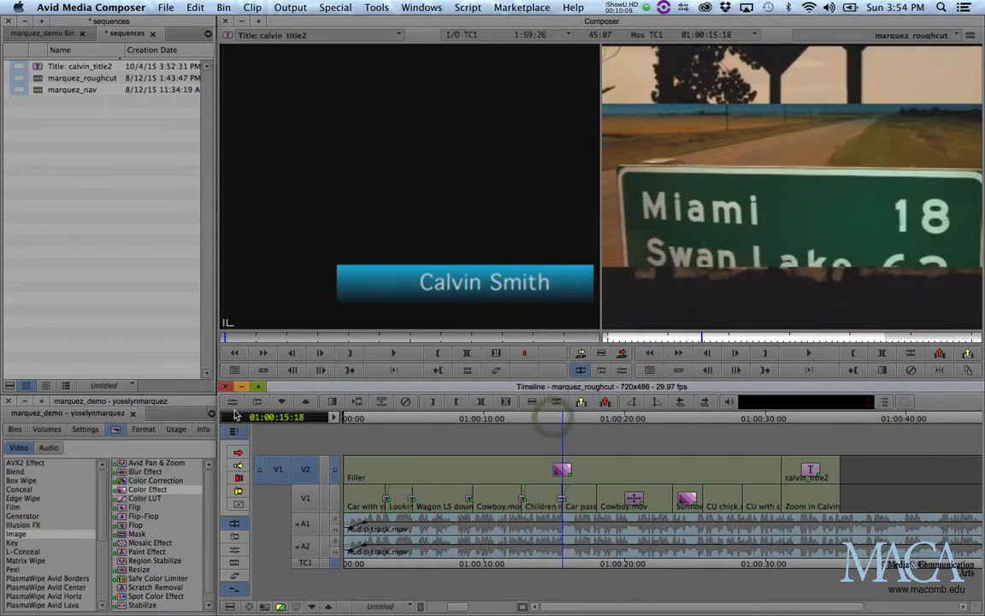
click(256, 403)
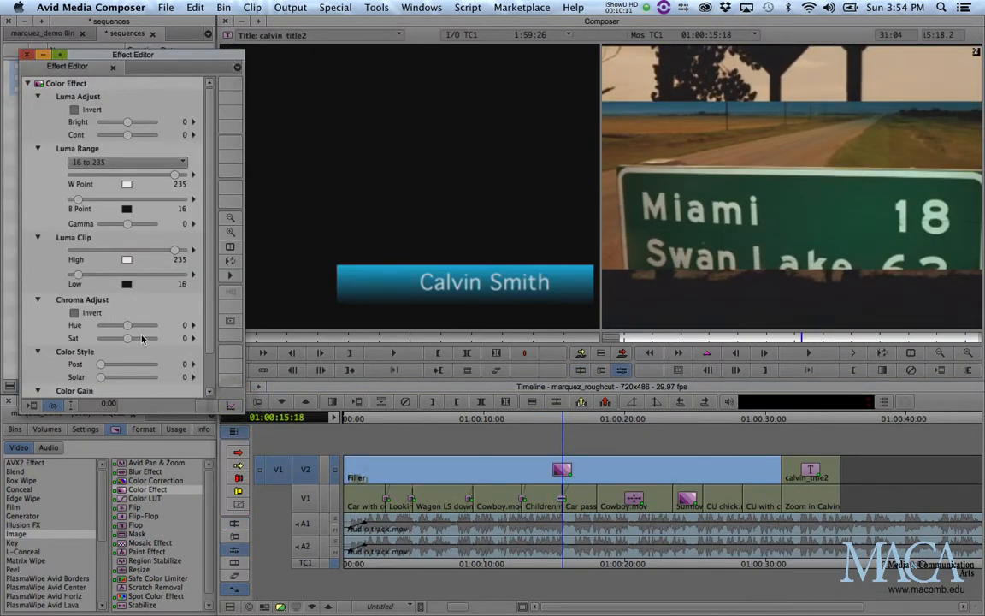
drag(126, 337, 111, 339)
drag(206, 306, 206, 339)
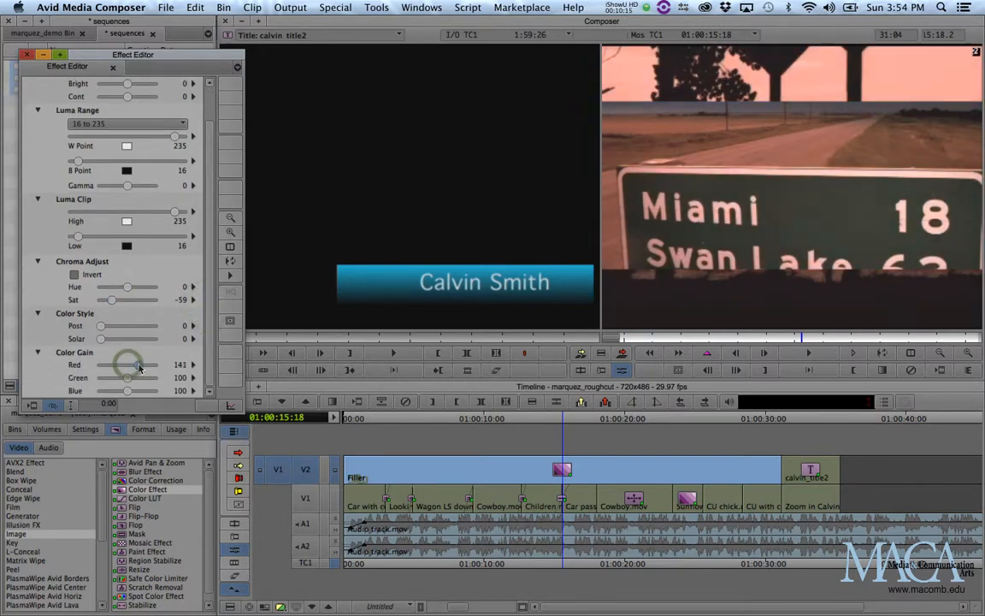
click(26, 54)
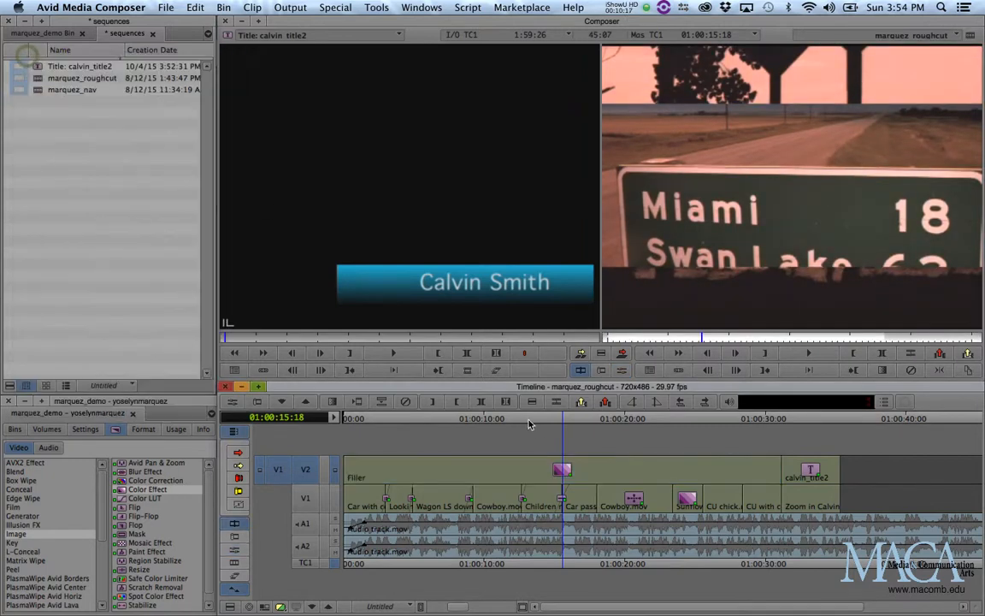
Mark V2 from the sequence start to 01:00:09:05, lift the effect filler from that range, and scrub through to 01:00:14:02.
drag(543, 424, 472, 429)
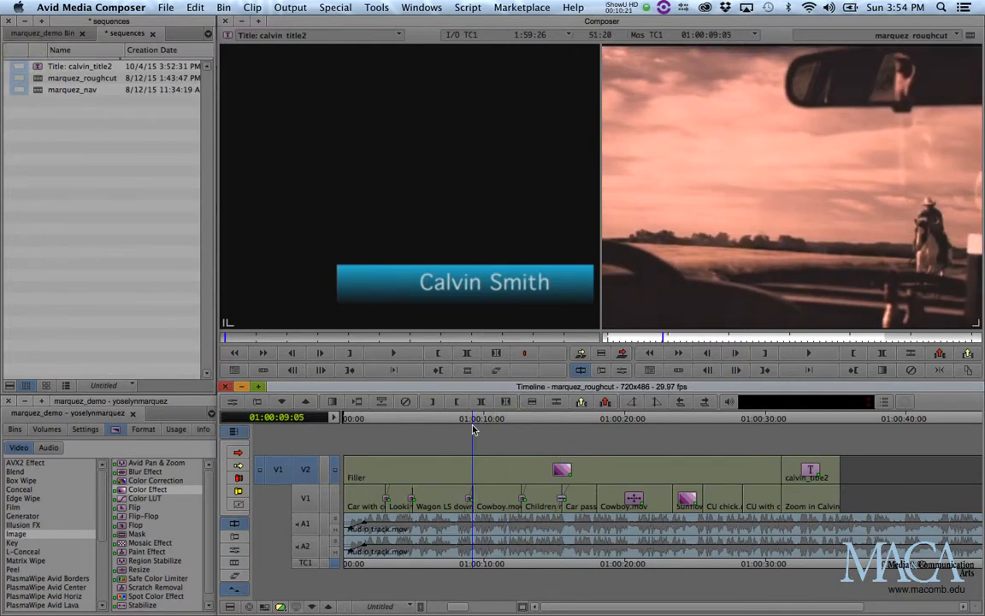
key(o)
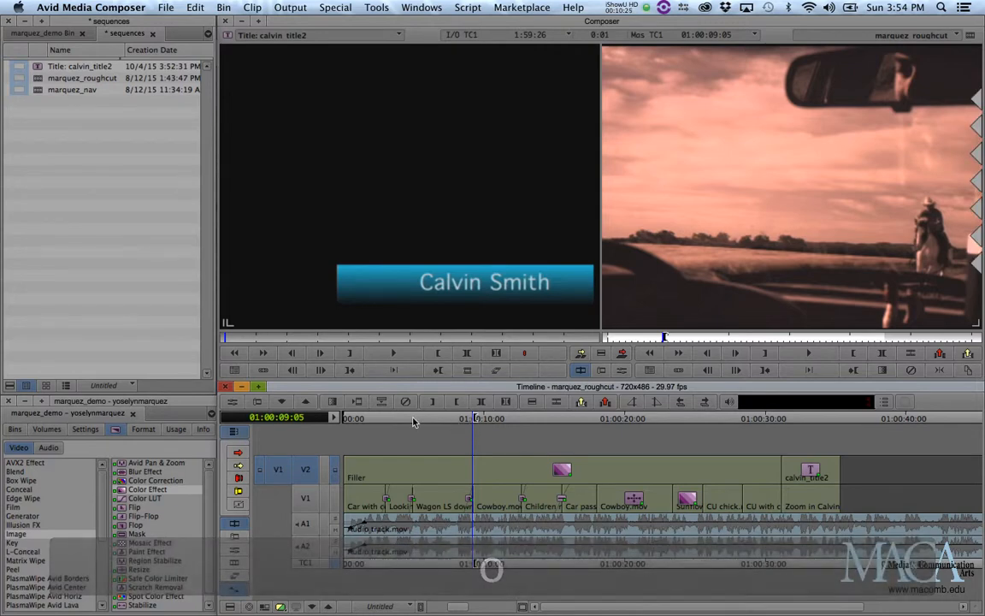
key(Home)
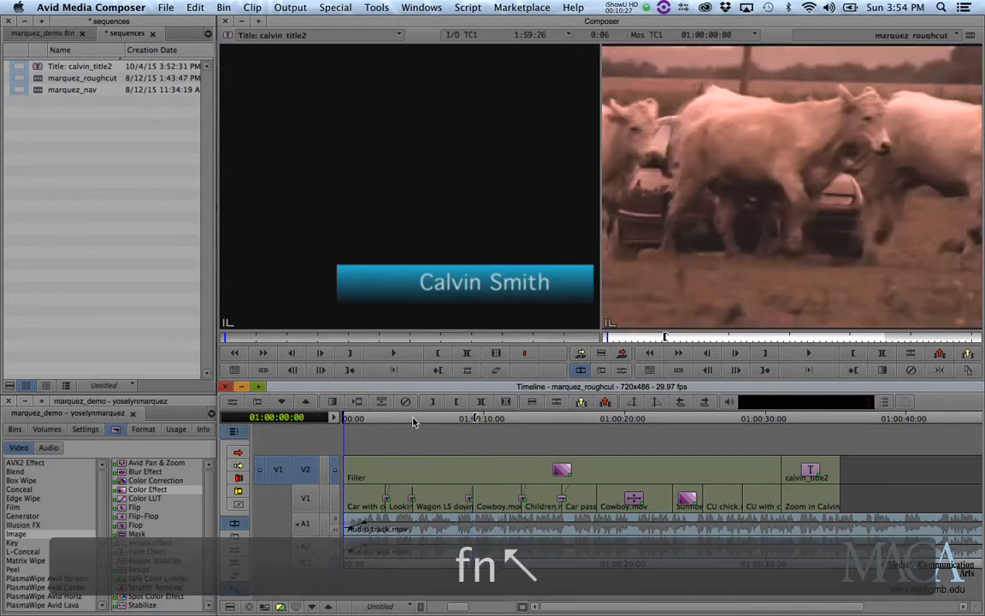
key(i)
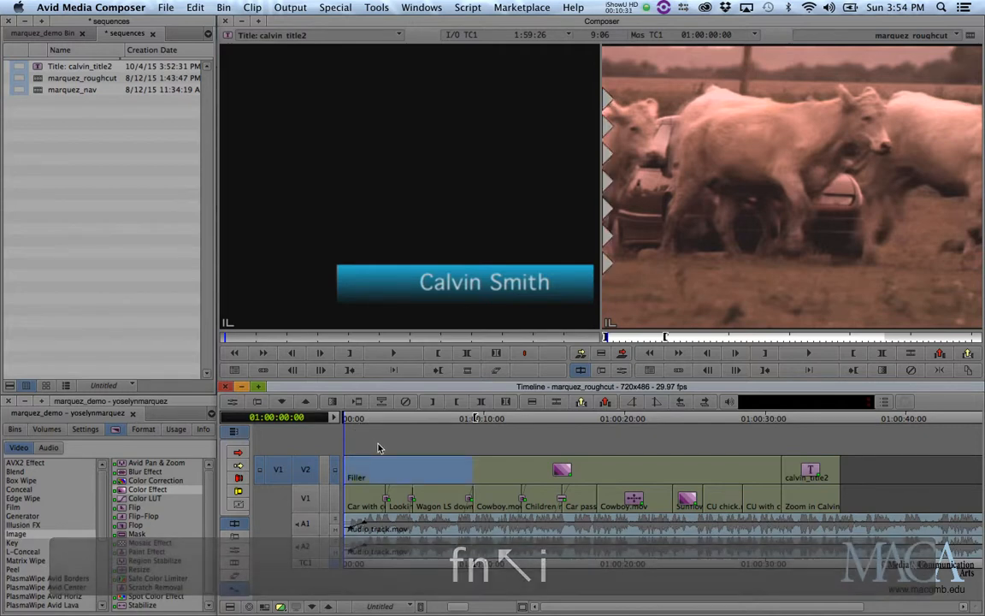
key(z)
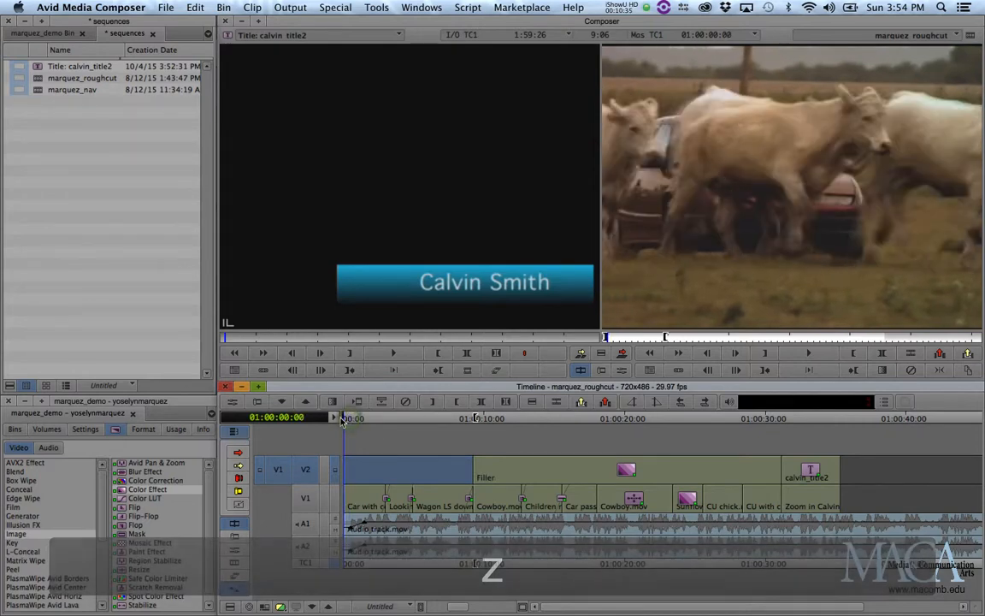
drag(342, 418, 542, 419)
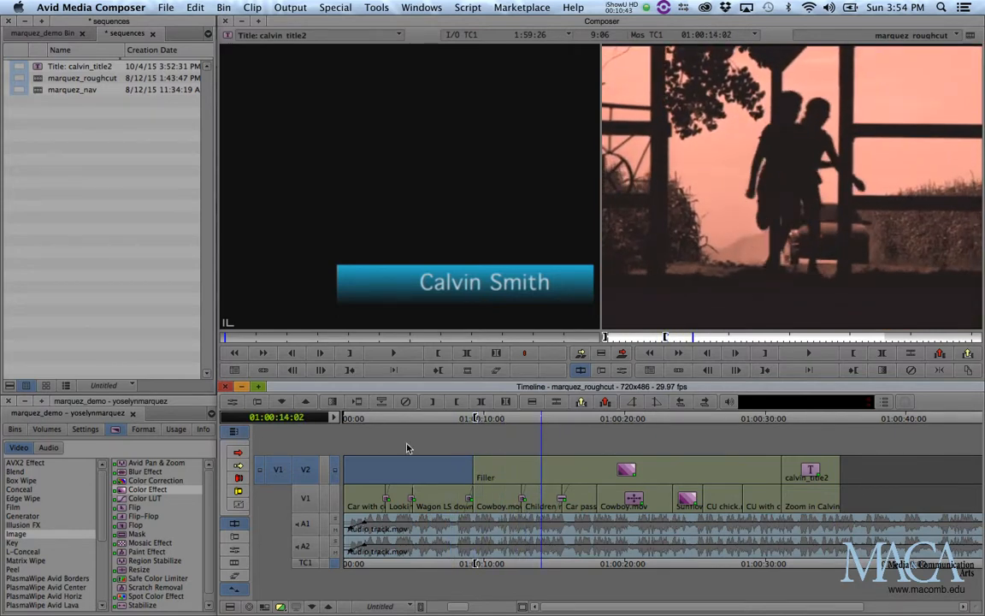